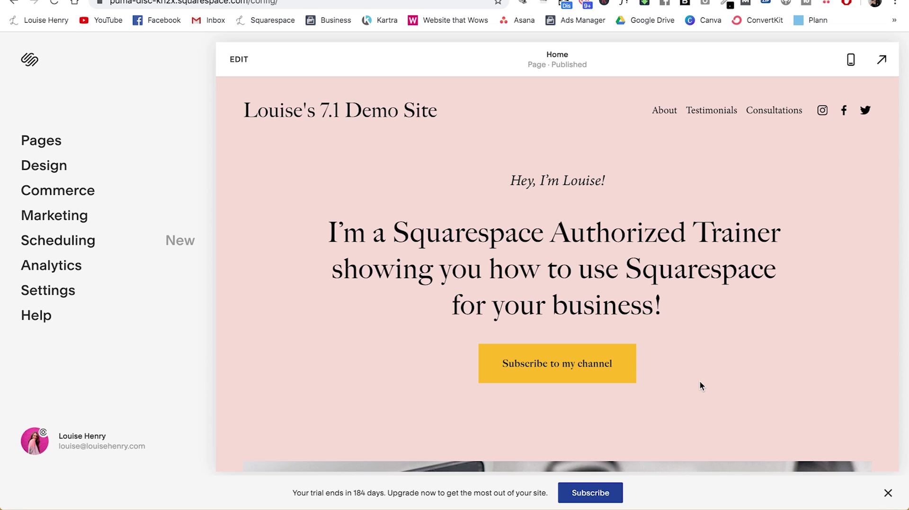
# - Add a store page with the Store 1 layout to the site's main navigation
pyautogui.click(43, 141)
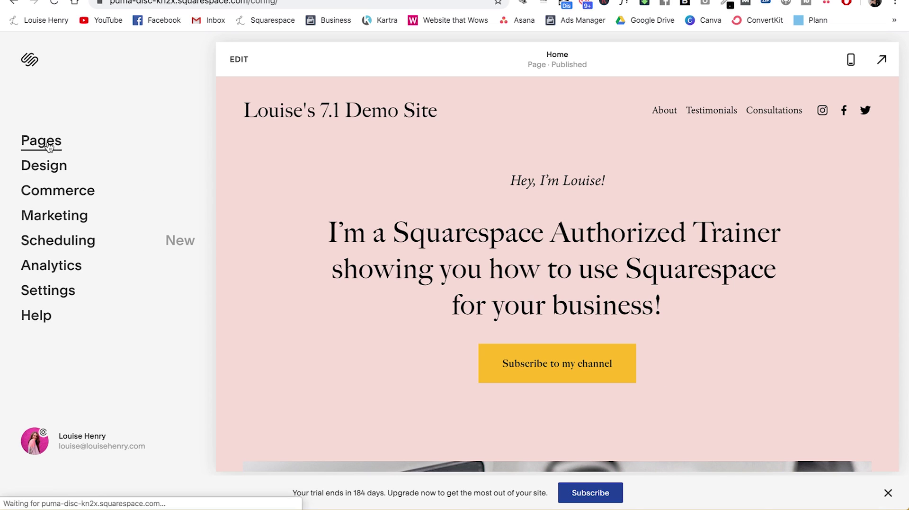
pyautogui.click(194, 102)
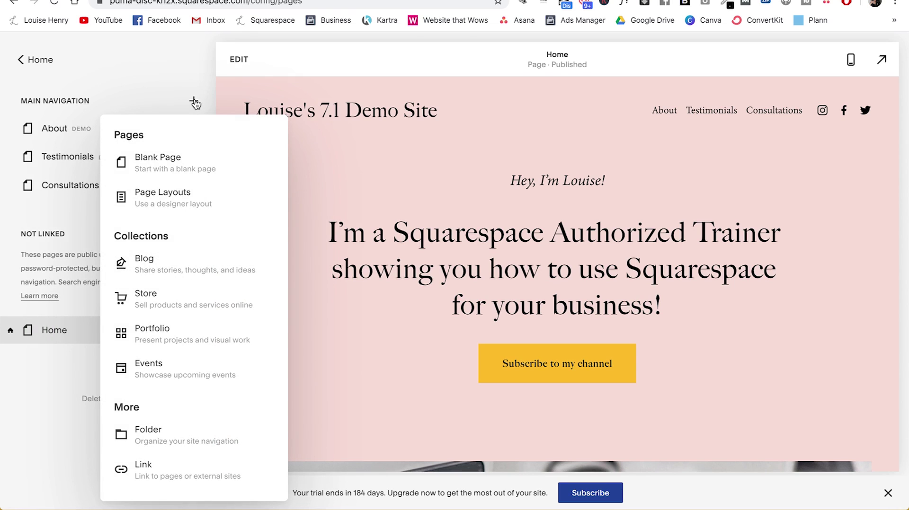
pyautogui.click(142, 297)
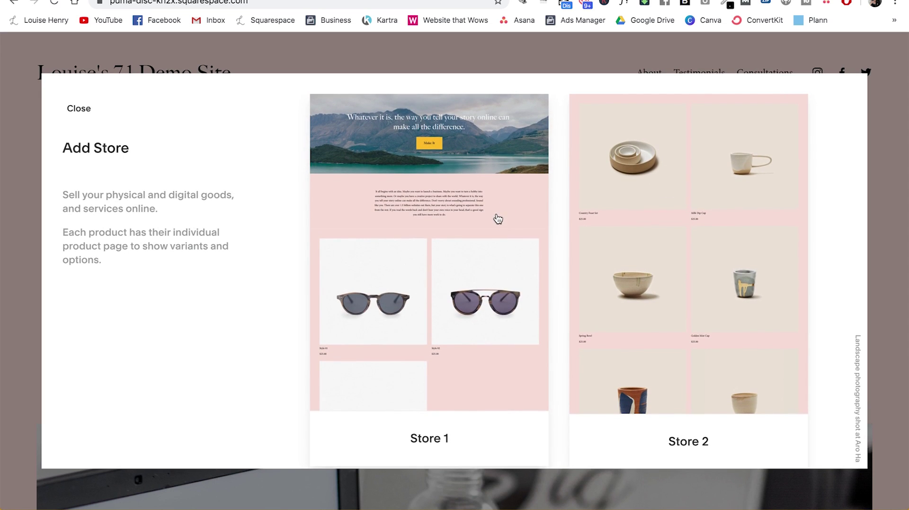
pyautogui.click(415, 237)
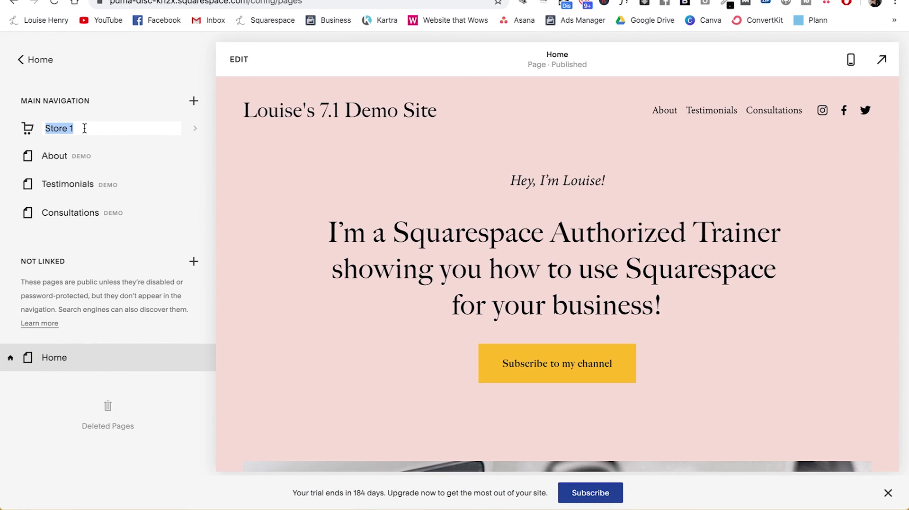
# - Name the new store page Store and open it for editing
pyautogui.click(84, 128)
pyautogui.press('BackSpace')
pyautogui.press('Return')
pyautogui.click(67, 132)
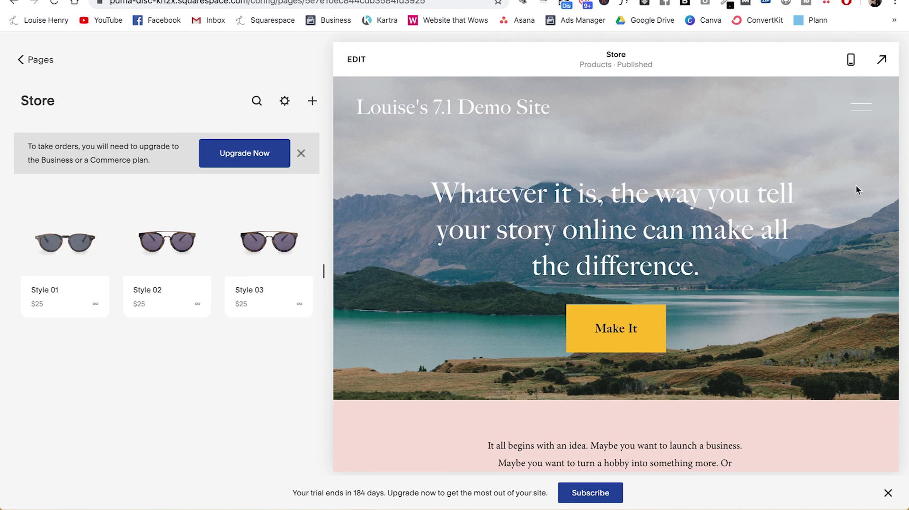
# - Look through the store page preview from the banner to the sample products
pyautogui.scroll(-8, 856, 184)
pyautogui.scroll(-8, 856, 189)
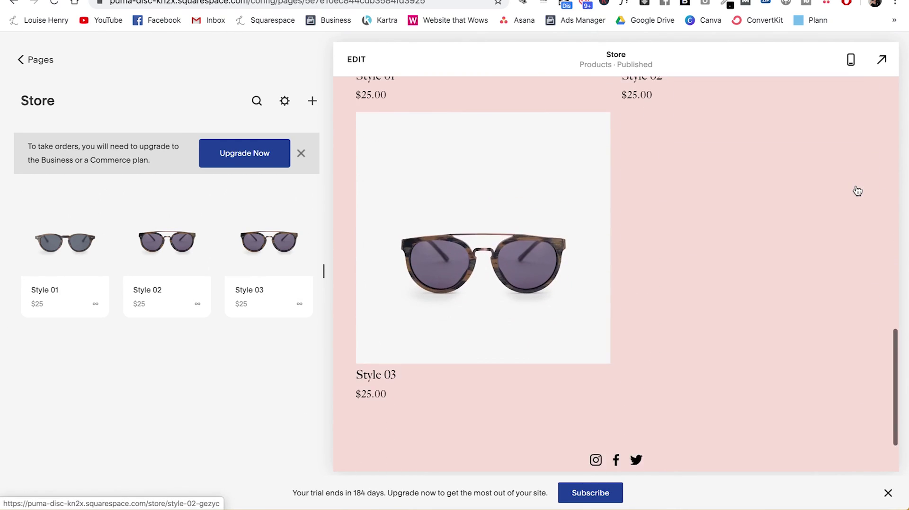
pyautogui.scroll(9, 857, 190)
pyautogui.scroll(-2, 856, 189)
pyautogui.scroll(1, 857, 189)
pyautogui.scroll(-1, 857, 189)
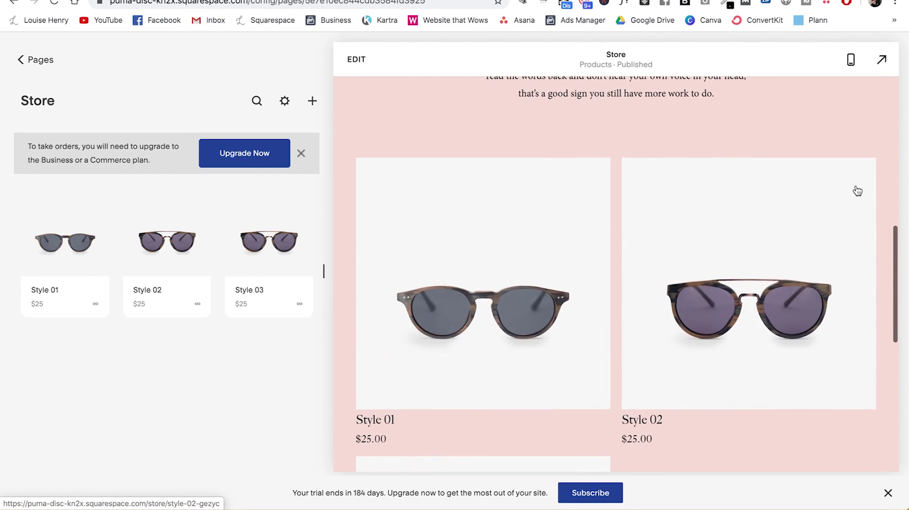
# - Delete the three sample products Style 01, Style 02 and Style 03 from the store
pyautogui.click(74, 245)
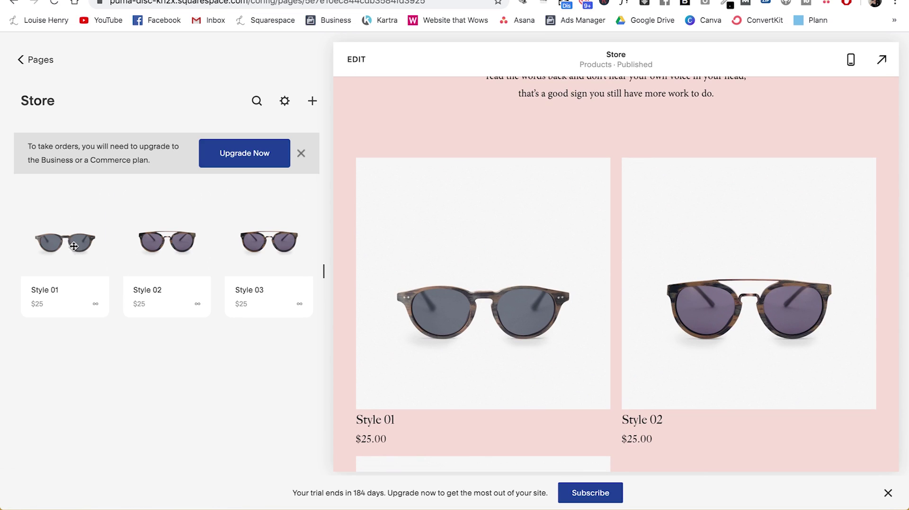
pyautogui.click(74, 245)
pyautogui.click(382, 467)
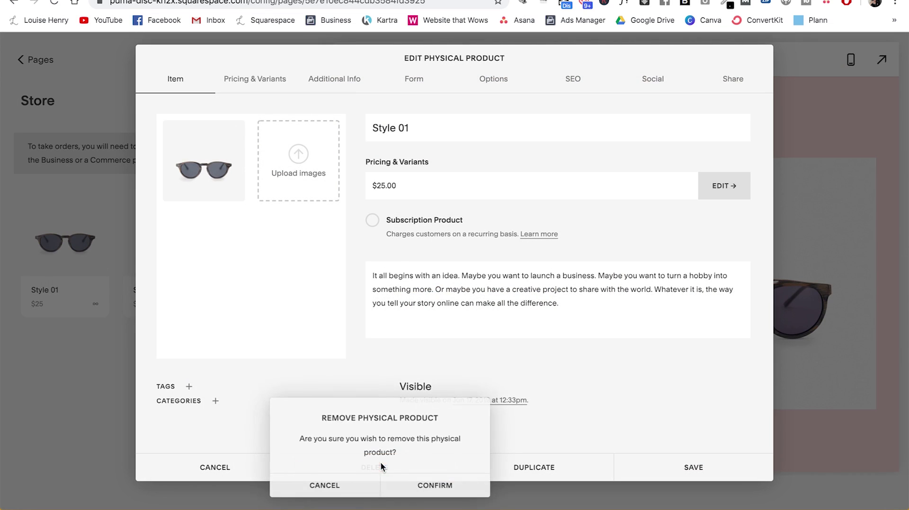
pyautogui.click(453, 486)
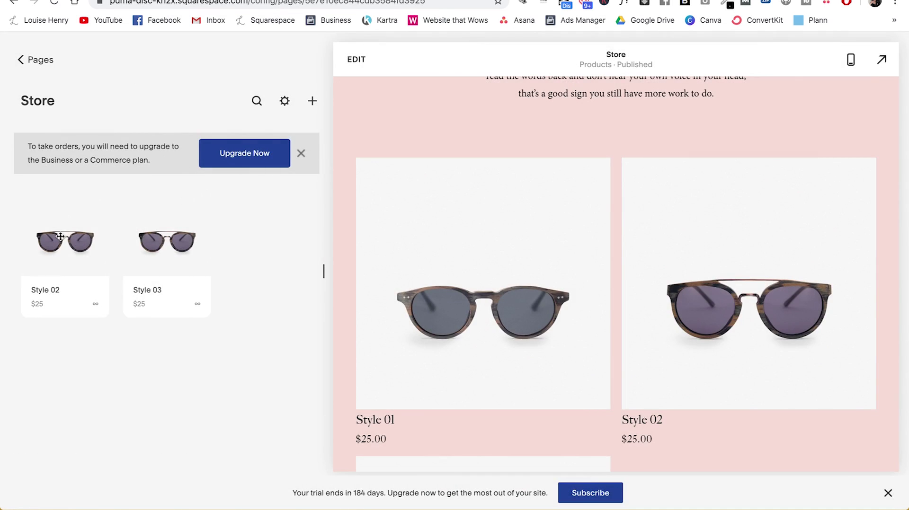
pyautogui.click(97, 258)
pyautogui.click(379, 468)
pyautogui.click(437, 487)
pyautogui.click(107, 269)
pyautogui.click(376, 468)
pyautogui.click(437, 485)
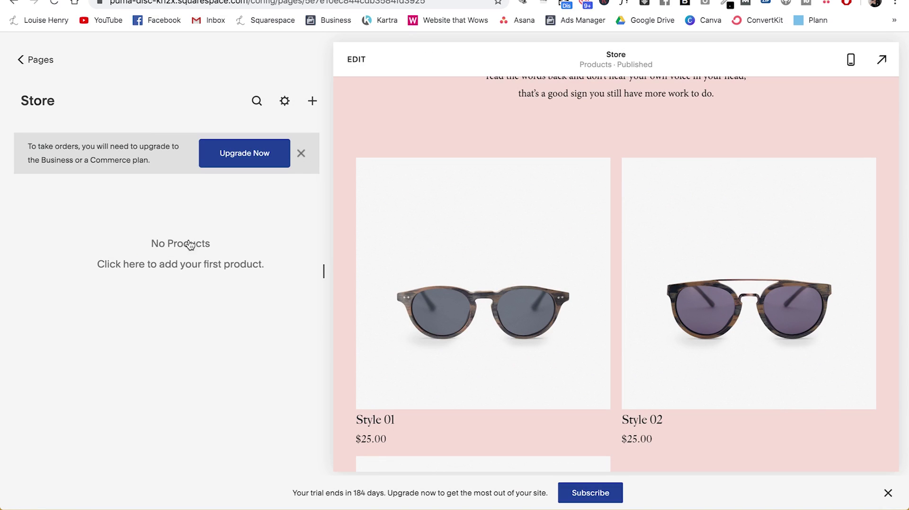
# - Create a digital product named "Squarespace Version 7.1 Roadmap" in the store
pyautogui.click(181, 273)
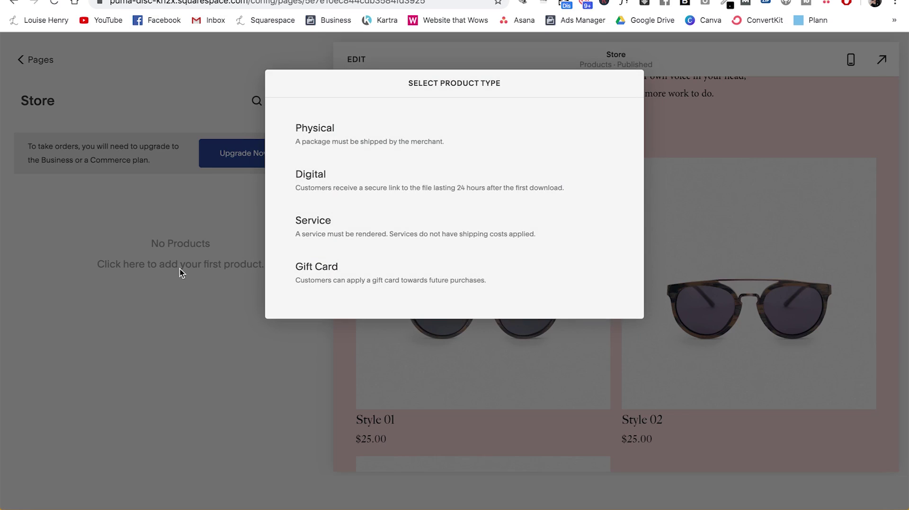
pyautogui.click(320, 185)
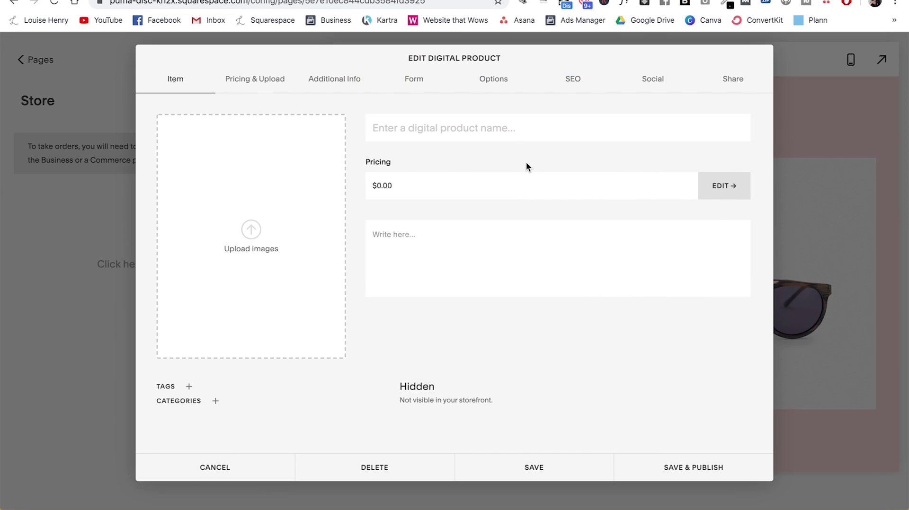
pyautogui.click(407, 127)
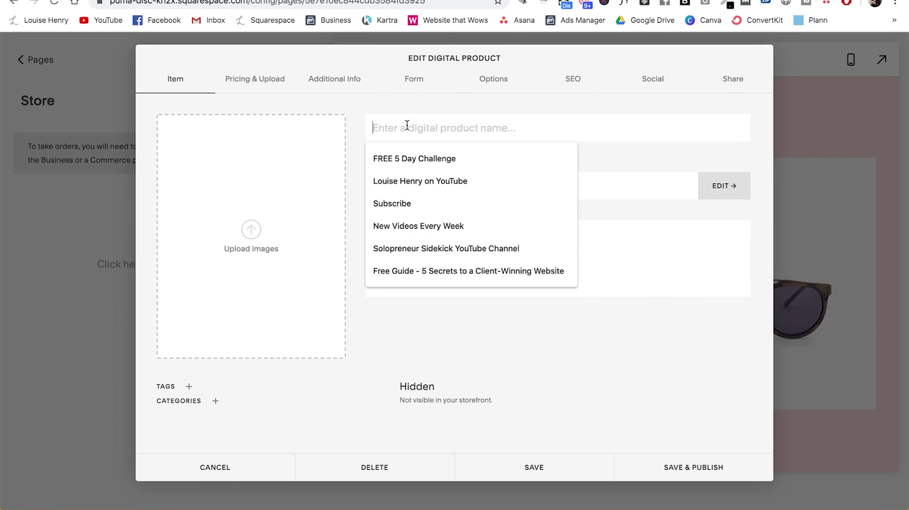
pyautogui.press('Escape')
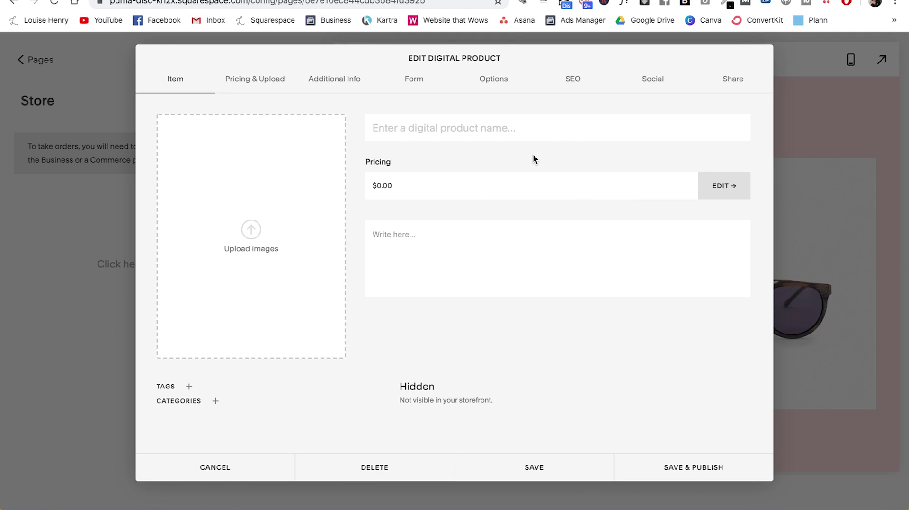
pyautogui.click(434, 131)
pyautogui.write('Squarespace Version 7.1 Roadmap')
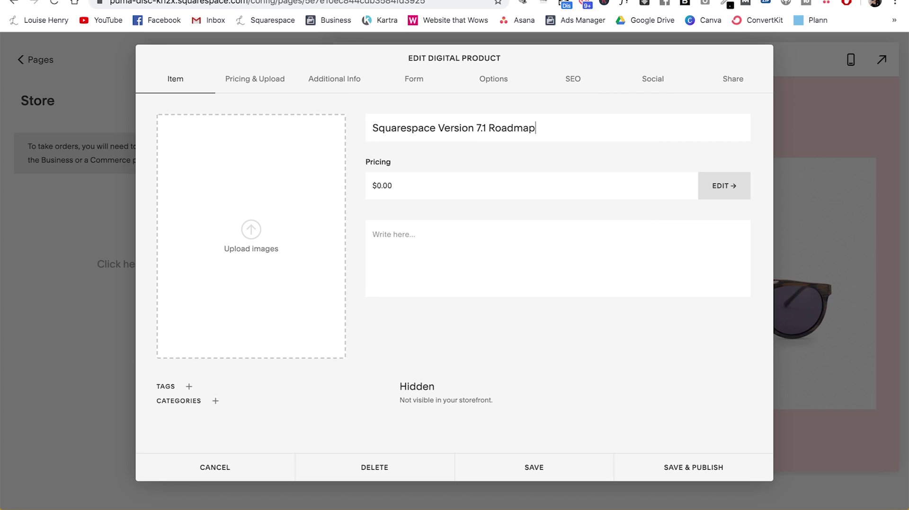
# - Upload Squarespace-Version-7.1 Roadmap 1.png and Squarespace-Version-7.1 Roadmap 2.png as the product's images
pyautogui.click(253, 248)
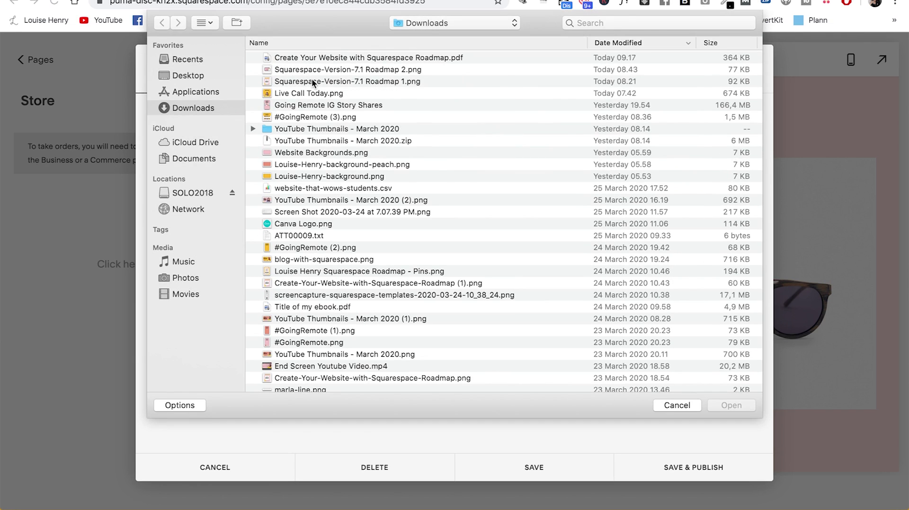
pyautogui.click(312, 82)
pyautogui.press('Return')
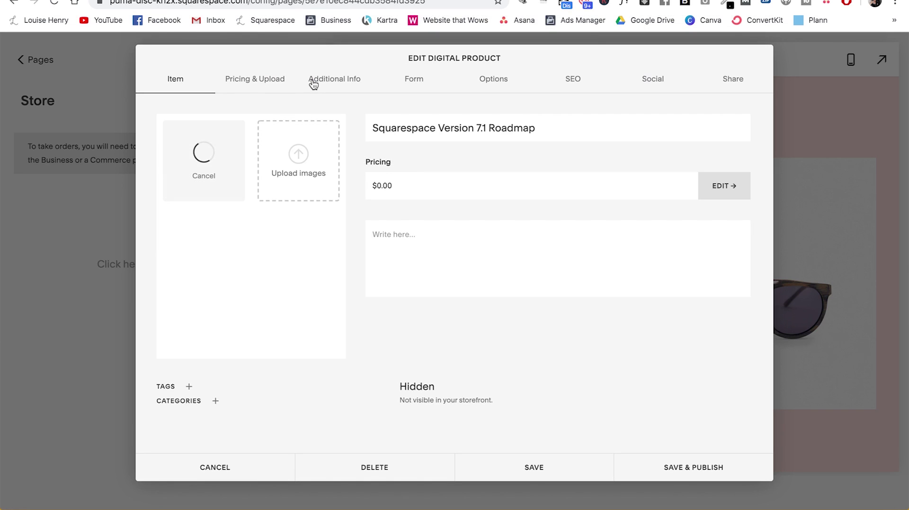
pyautogui.click(307, 150)
pyautogui.click(333, 73)
pyautogui.press('Return')
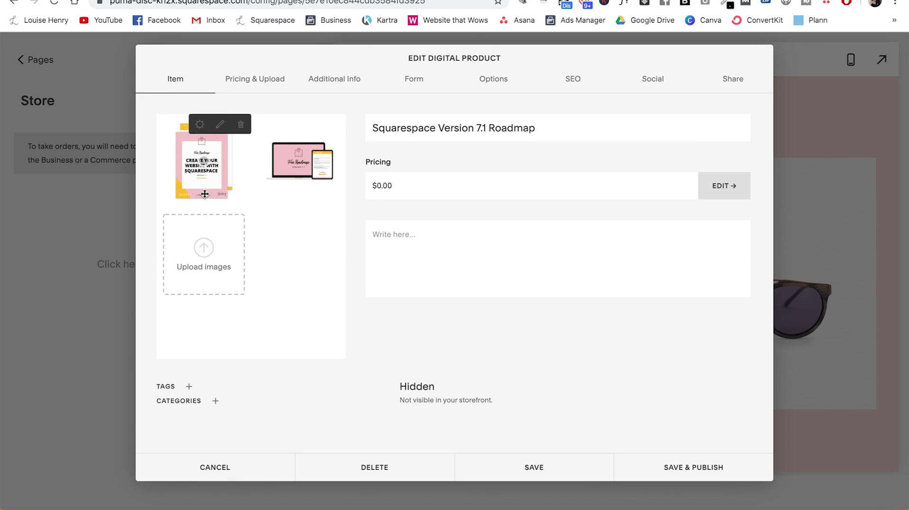
pyautogui.moveTo(330, 210)
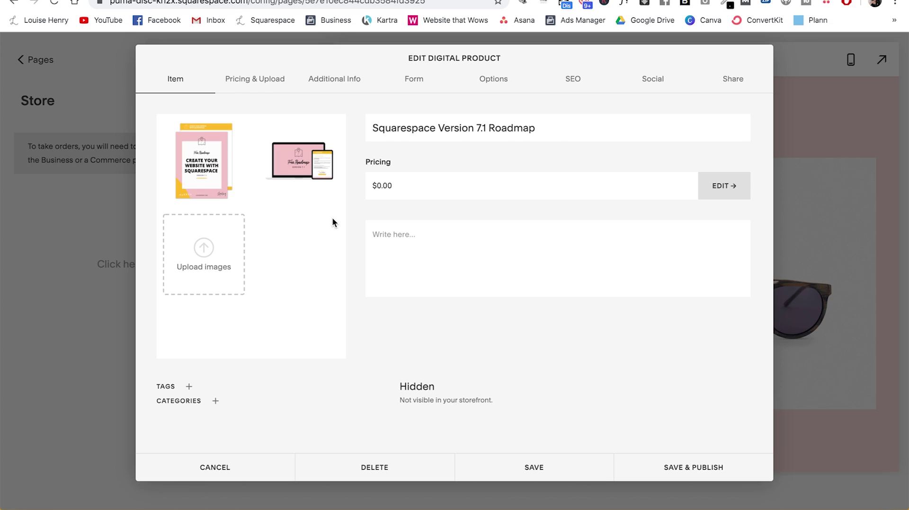
# - Enter "Add my product details here." as the product description
pyautogui.click(410, 245)
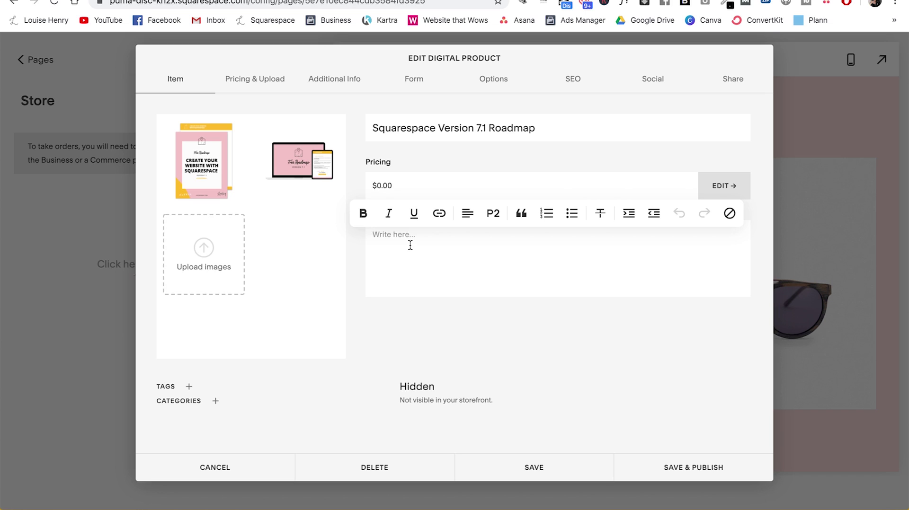
pyautogui.write('Add my product details here.')
pyautogui.click(374, 146)
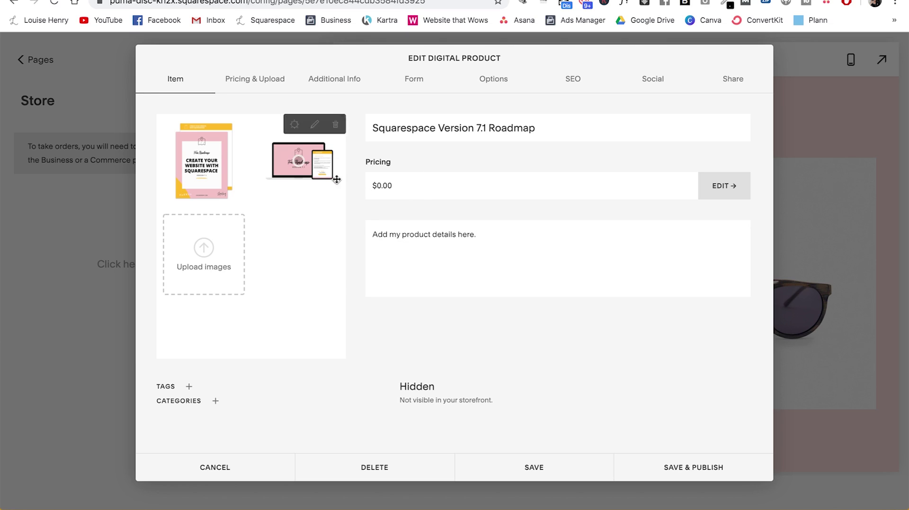
# - Upload "Create Your Website with Squarespace Roadmap.pdf" as the digital product's downloadable file
pyautogui.click(722, 190)
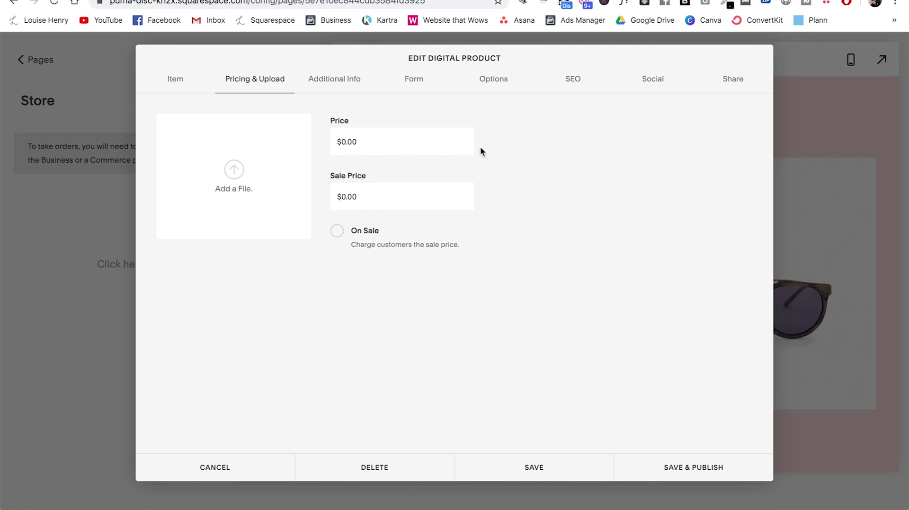
pyautogui.click(240, 195)
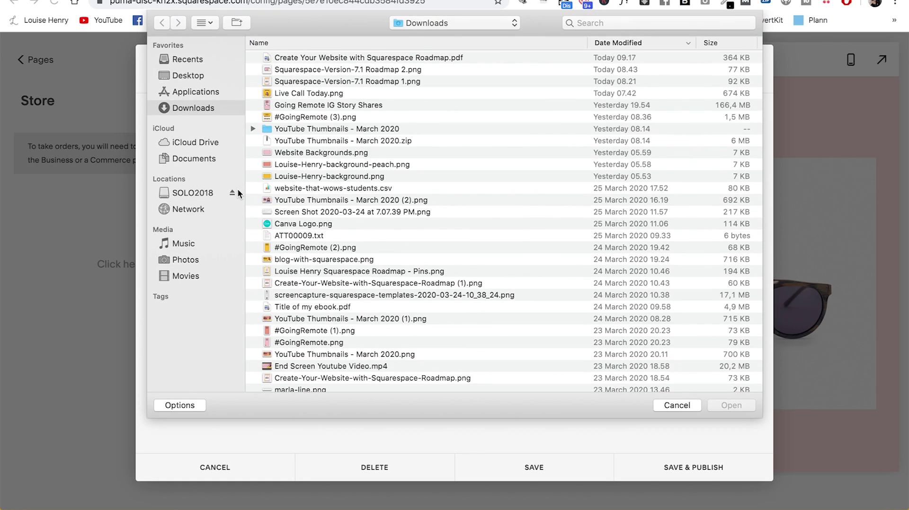
pyautogui.click(327, 58)
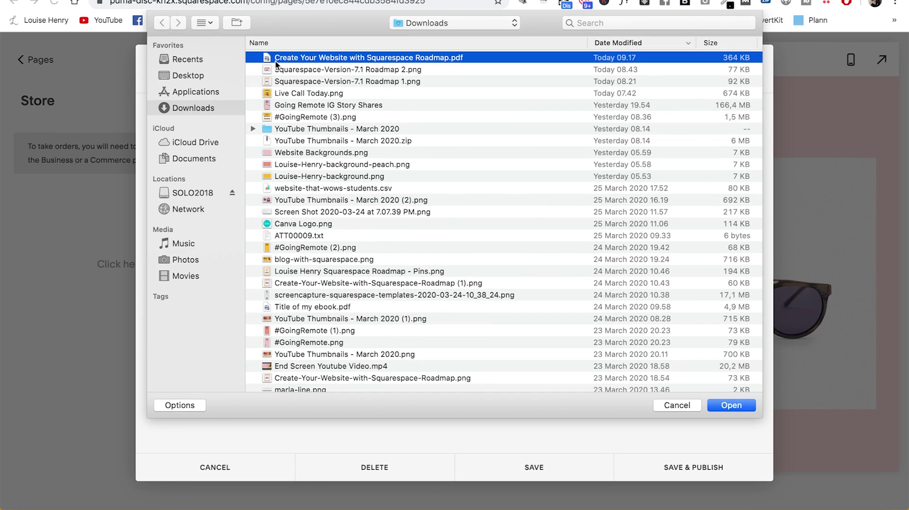
pyautogui.doubleClick(464, 58)
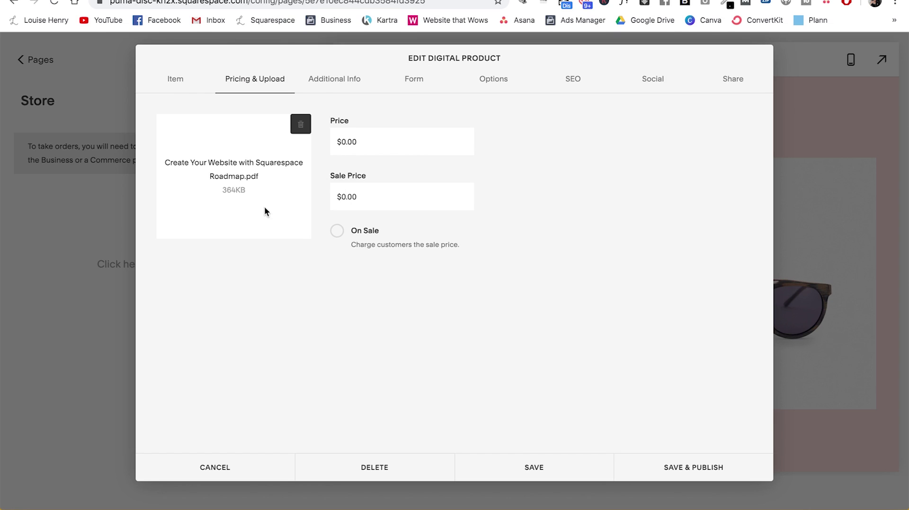
# - Set the product's price to 25 and its sale price to 20, and mark it as on sale
pyautogui.click(347, 142)
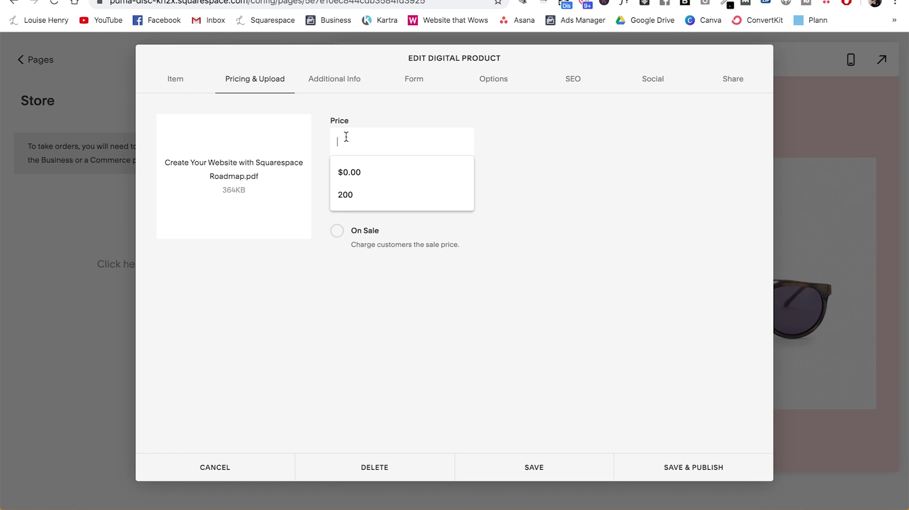
pyautogui.write('2')
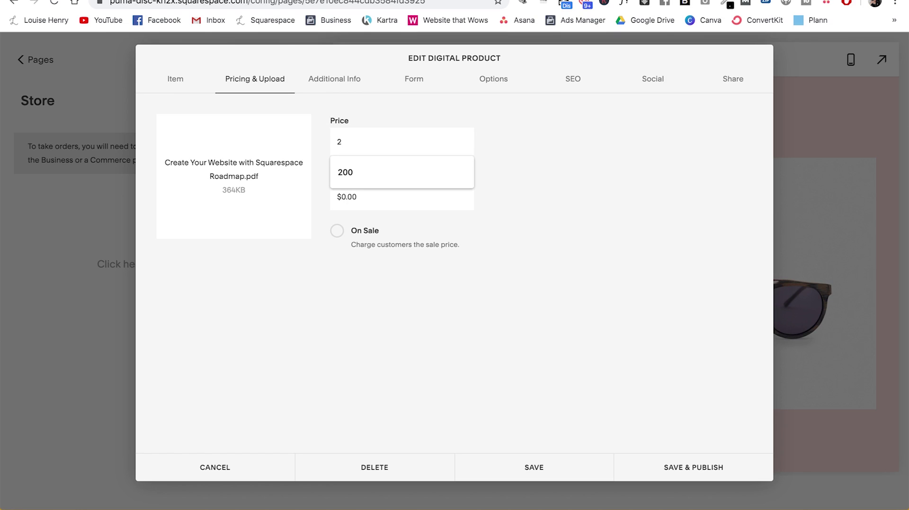
pyautogui.write('5')
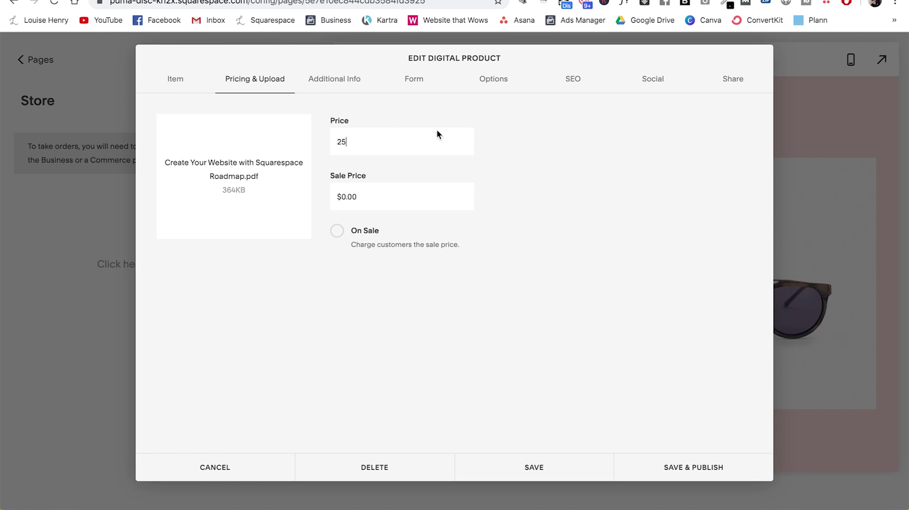
pyautogui.click(511, 154)
pyautogui.click(364, 195)
pyautogui.write('20')
pyautogui.click(399, 266)
pyautogui.click(337, 237)
# - Review the product's item details, the content blocks available for its additional information, and its product form settings
pyautogui.click(175, 77)
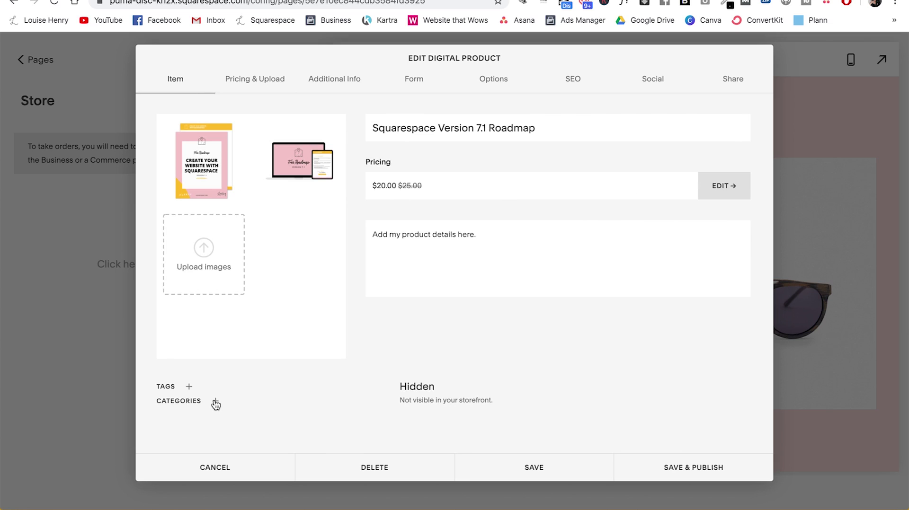
pyautogui.click(346, 90)
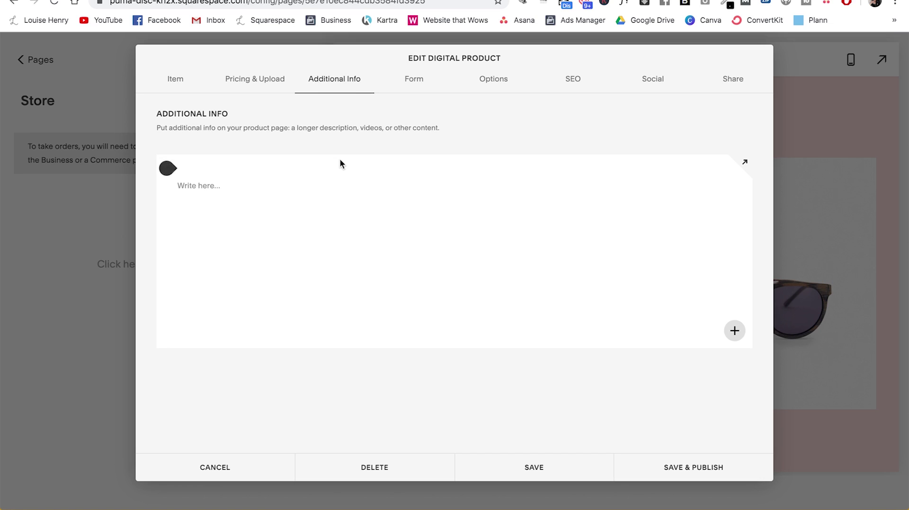
pyautogui.moveTo(315, 171)
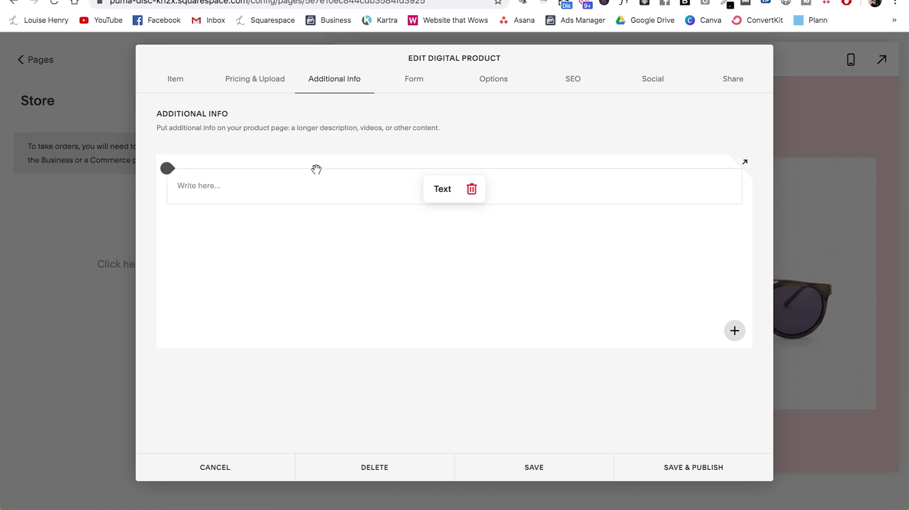
pyautogui.click(168, 171)
pyautogui.scroll(-6, 407, 122)
pyautogui.scroll(6, 408, 122)
pyautogui.click(502, 197)
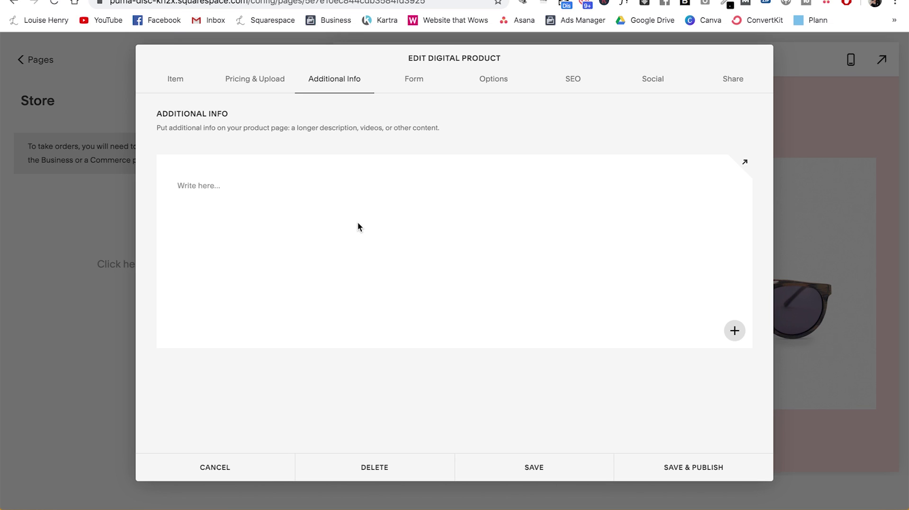
pyautogui.click(415, 81)
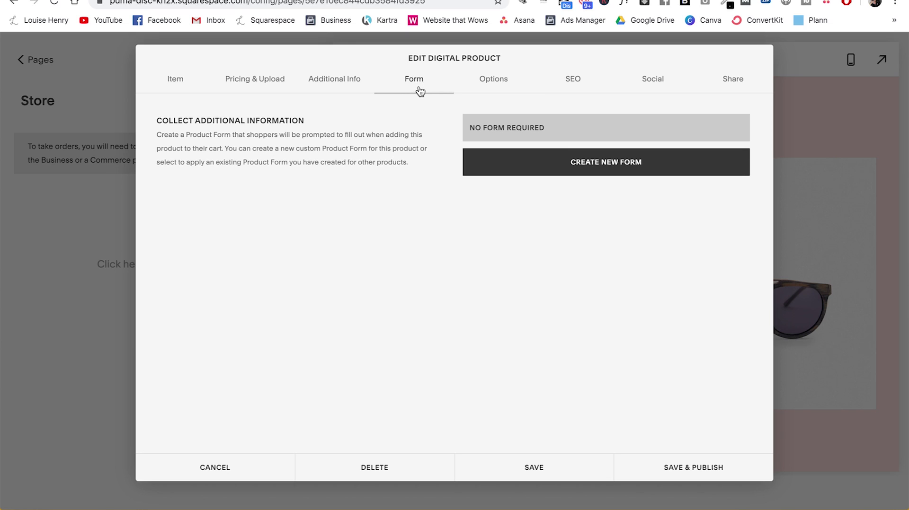
# - Set the product URL to squarespace-roadmap and upload Squarespace-Version-7.1 Roadmap 1.png as the product's thumbnail image
pyautogui.click(488, 88)
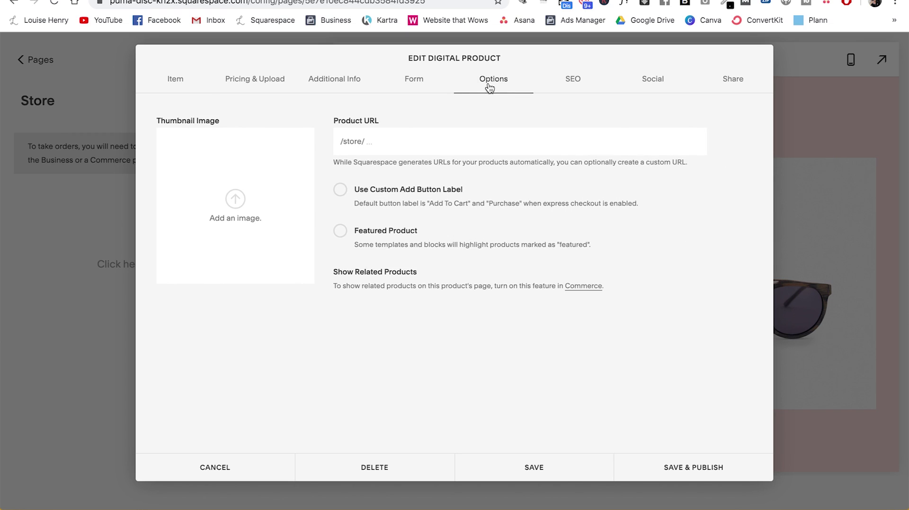
pyautogui.click(386, 142)
pyautogui.write('squarespace-roadmap')
pyautogui.click(256, 209)
pyautogui.click(341, 85)
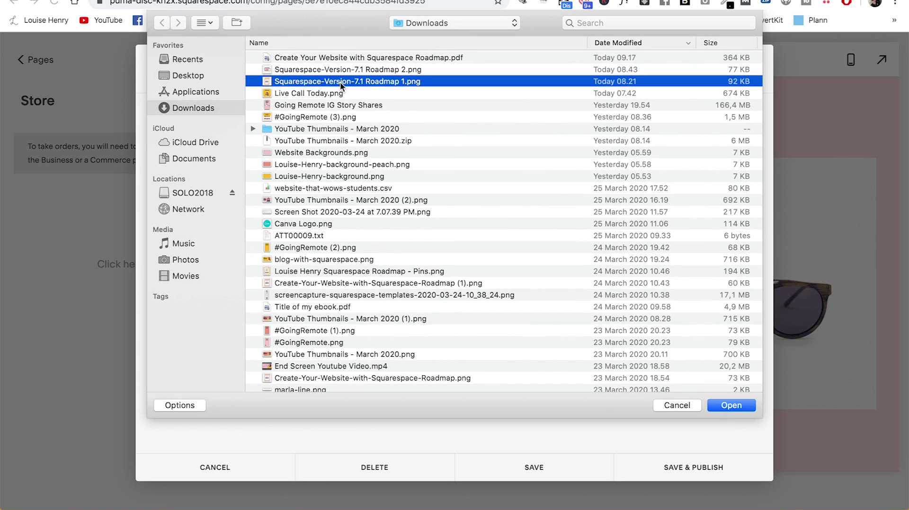
pyautogui.press('Return')
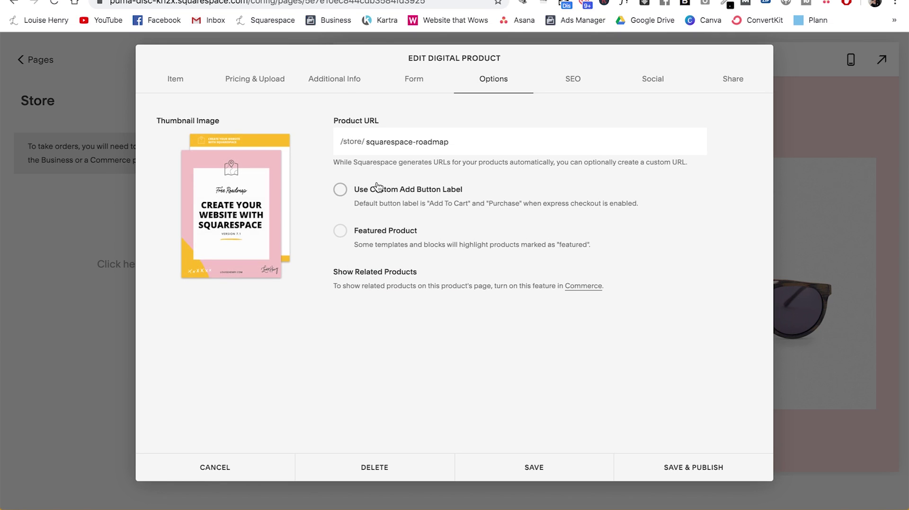
# - Check the product's SEO, social and sharing settings, and save and publish the digital product
pyautogui.click(579, 84)
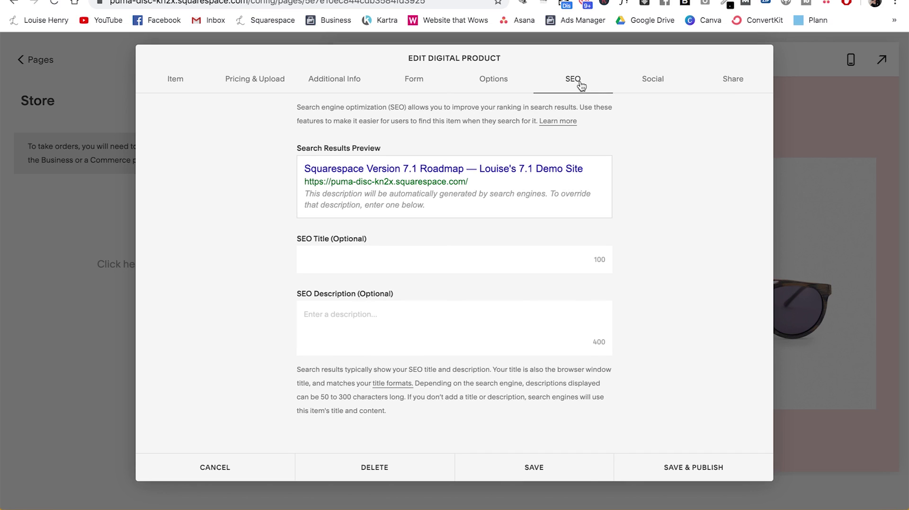
pyautogui.click(674, 91)
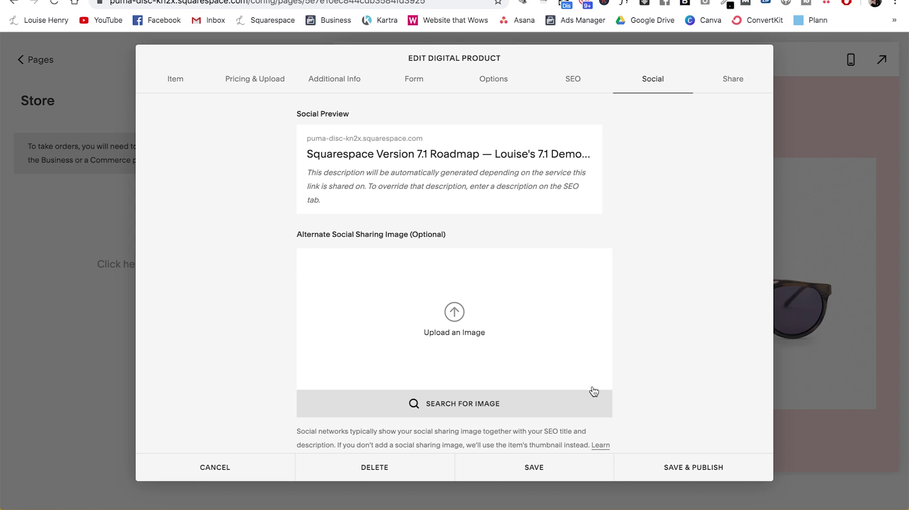
pyautogui.click(741, 80)
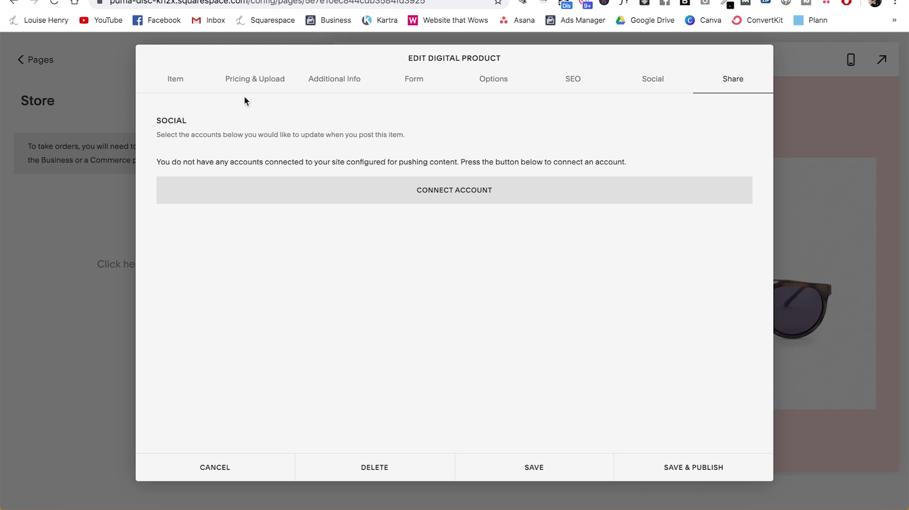
pyautogui.click(669, 470)
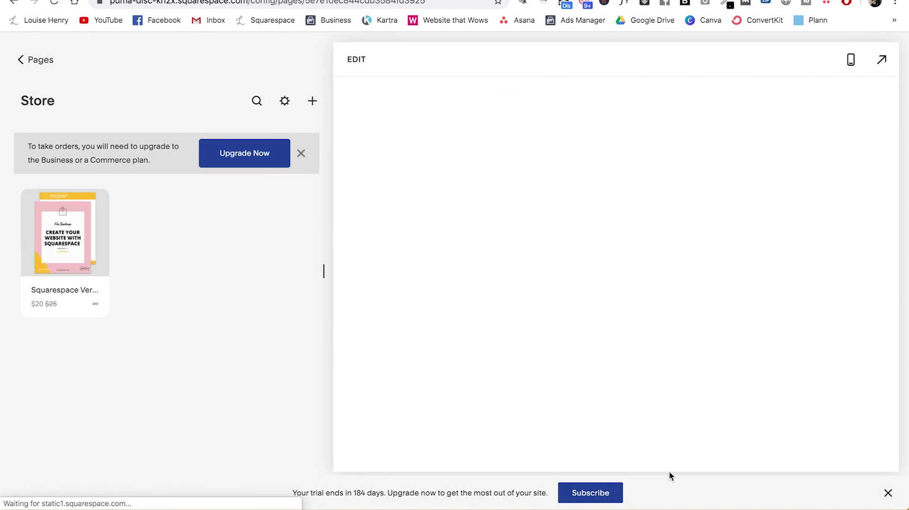
# - Preview the published store page at full screen and return to the site editor
pyautogui.scroll(-2, 700, 220)
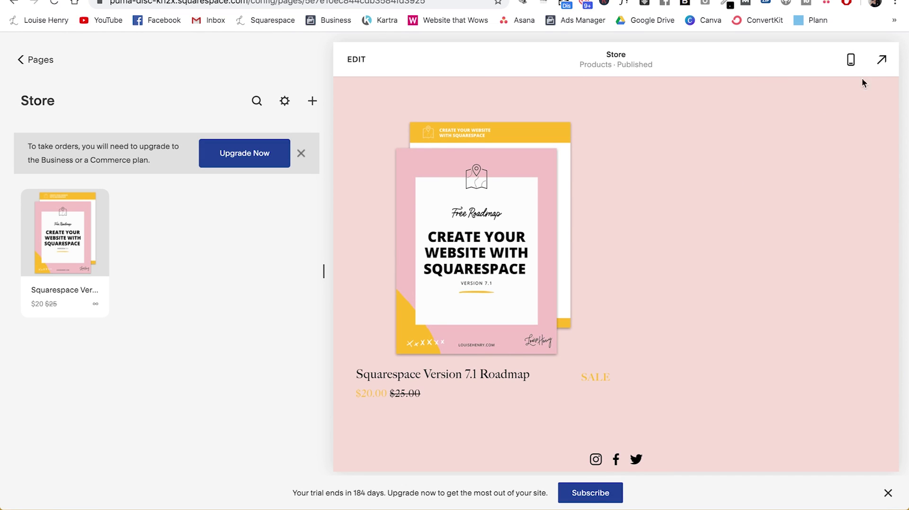
pyautogui.click(882, 60)
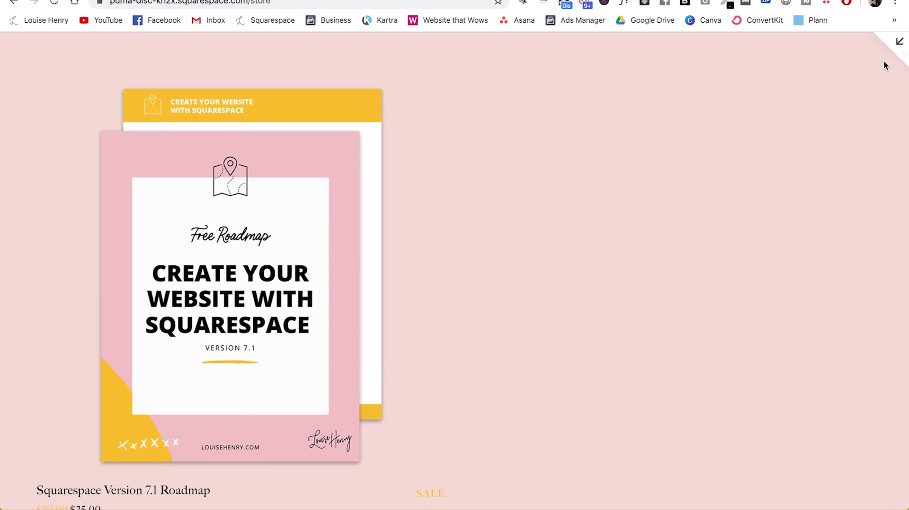
pyautogui.scroll(-10, 831, 263)
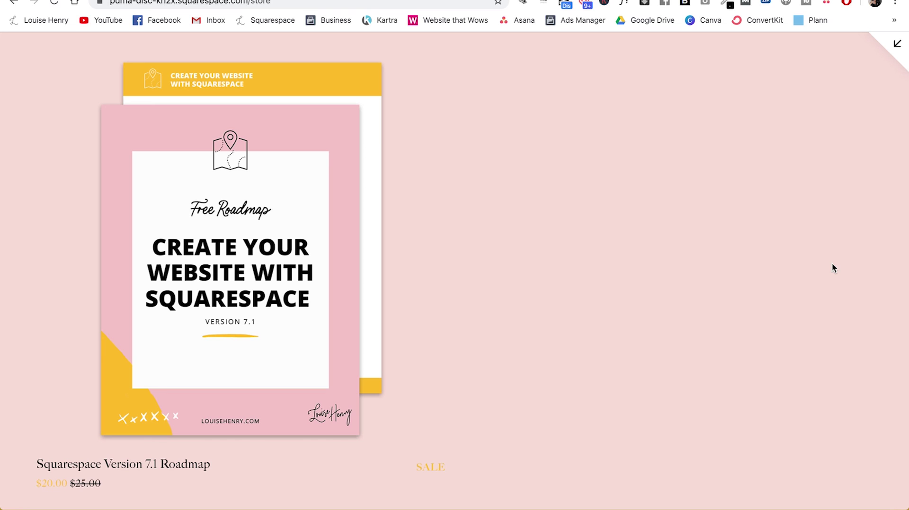
pyautogui.click(898, 43)
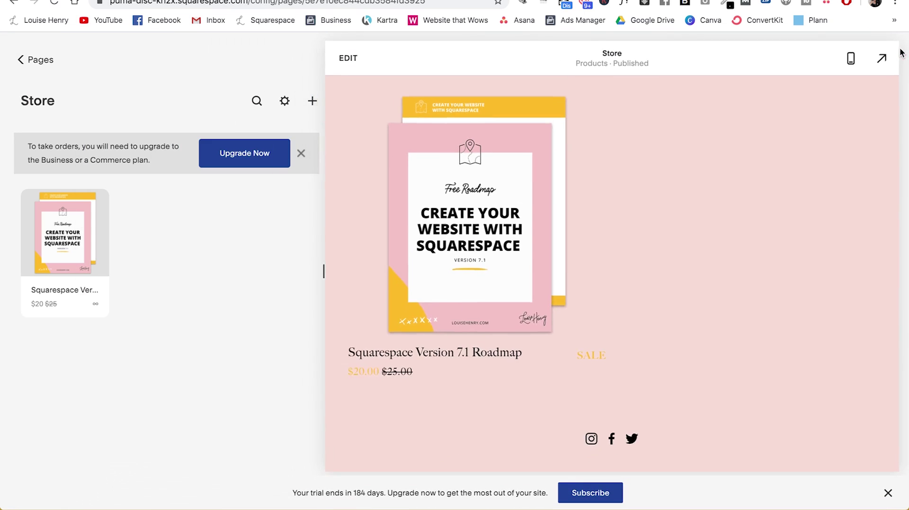
pyautogui.scroll(2, 878, 222)
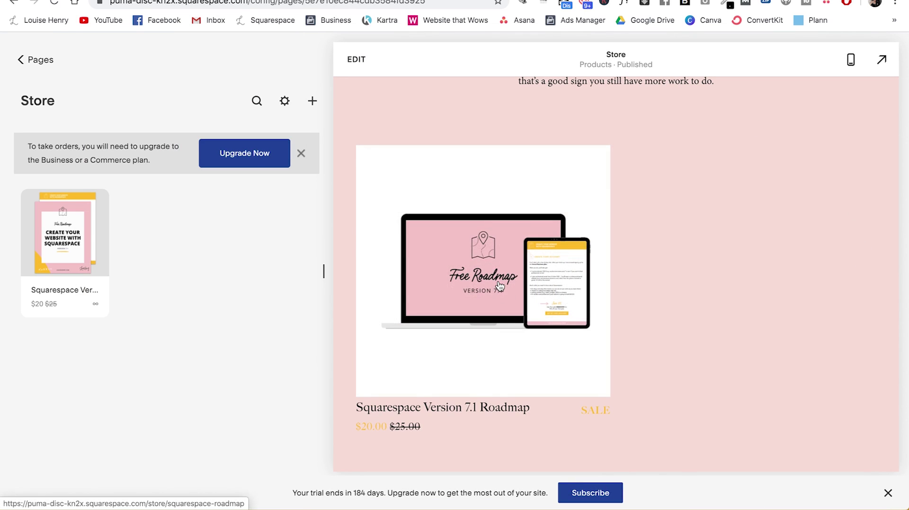
# - Open the Squarespace Version 7.1 Roadmap product page and preview it at full screen, viewing both product images
pyautogui.click(499, 286)
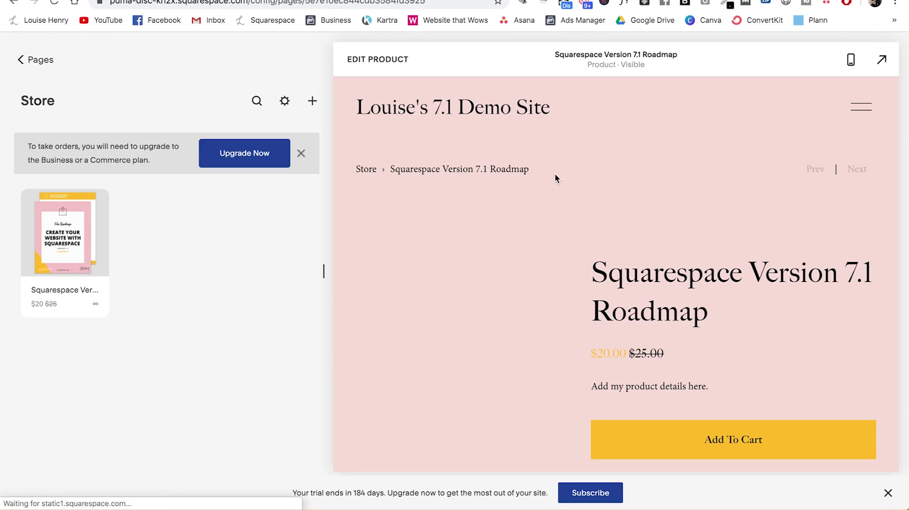
pyautogui.scroll(-3, 891, 204)
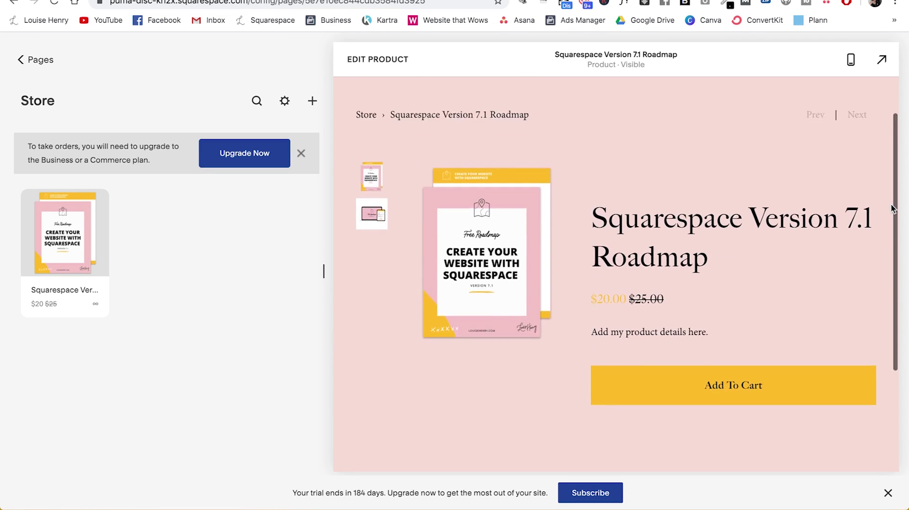
pyautogui.click(881, 59)
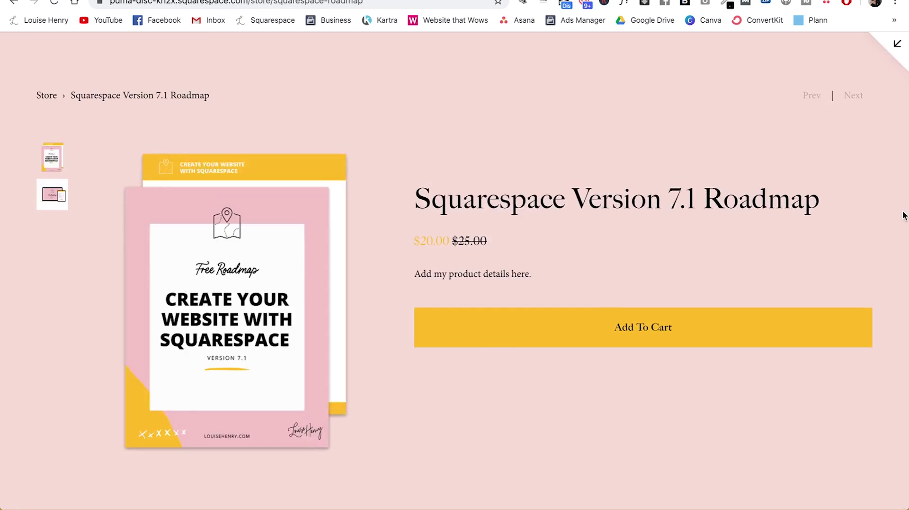
pyautogui.scroll(-3, 903, 215)
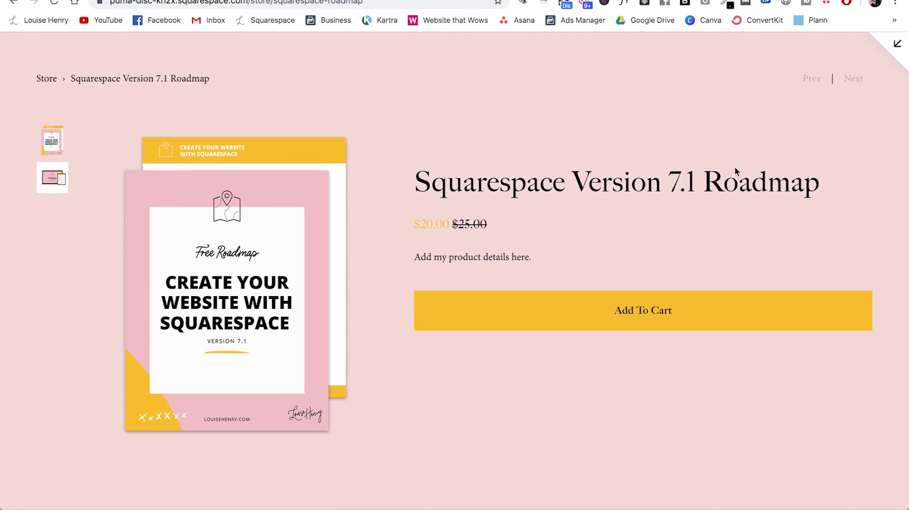
pyautogui.click(52, 183)
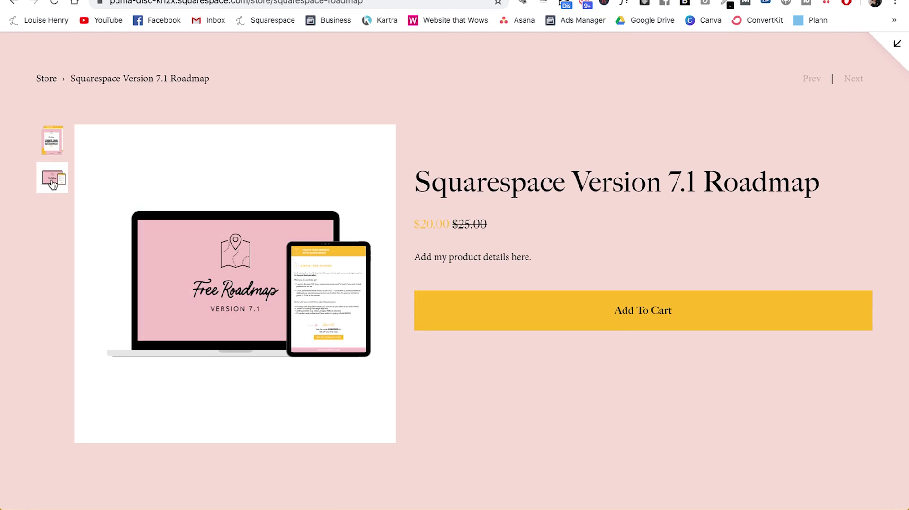
pyautogui.click(50, 144)
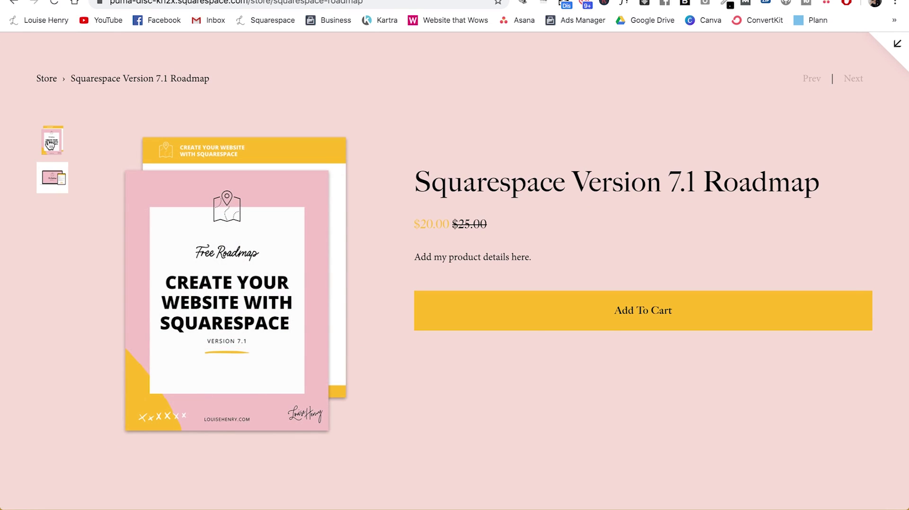
pyautogui.press('Escape')
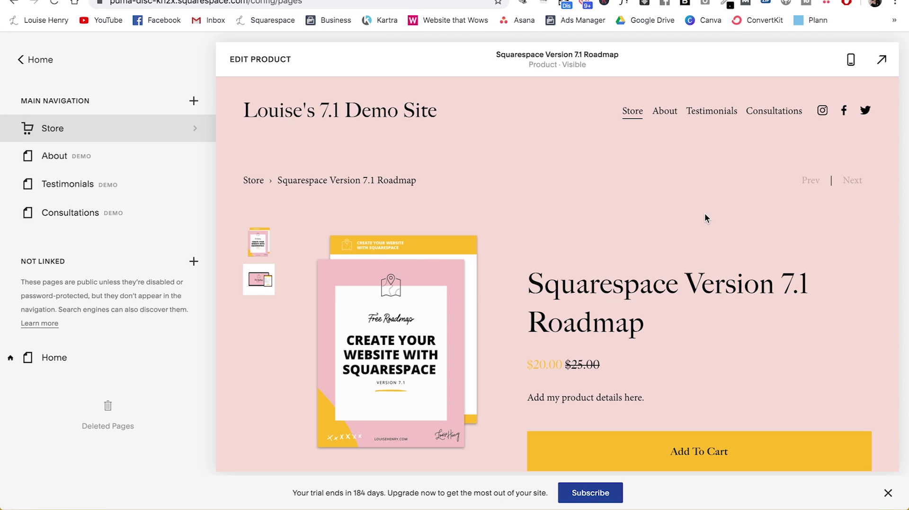
# - Open the Store page for editing and turn off the default color theme for its products section
pyautogui.click(636, 112)
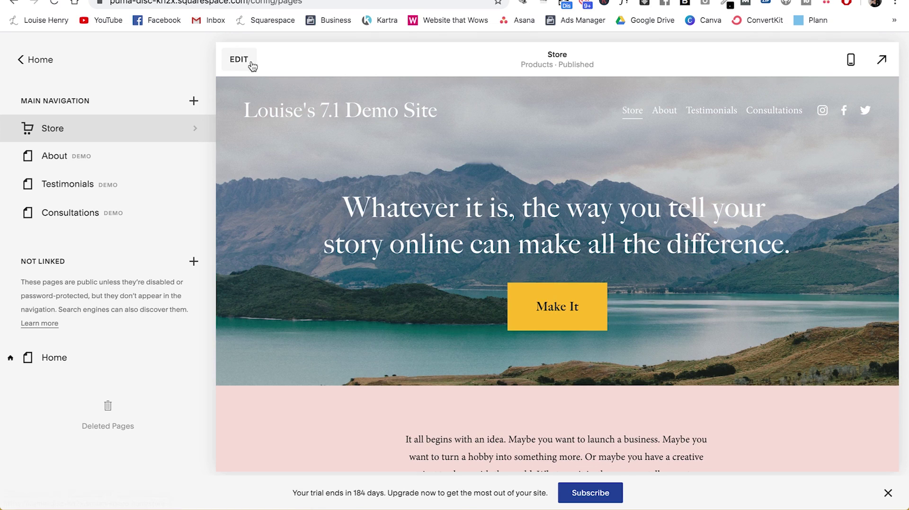
pyautogui.click(240, 60)
pyautogui.scroll(-10, 742, 199)
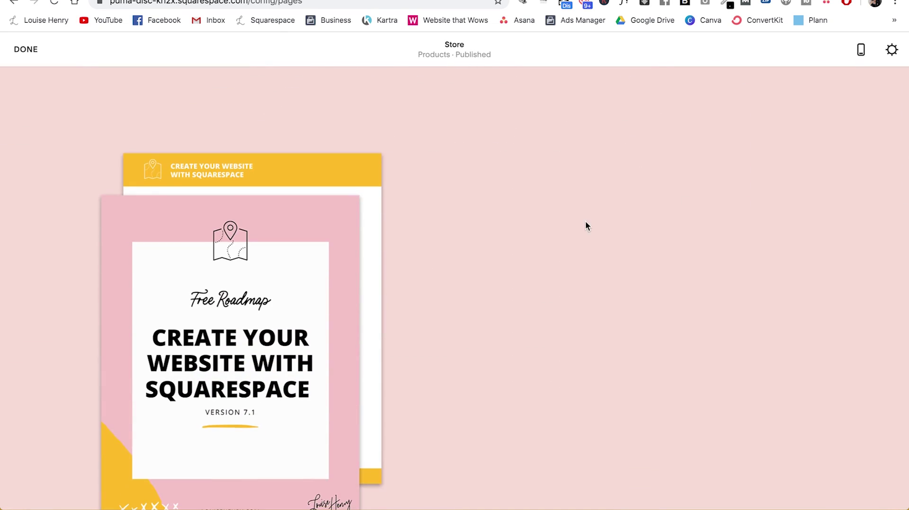
pyautogui.moveTo(802, 138)
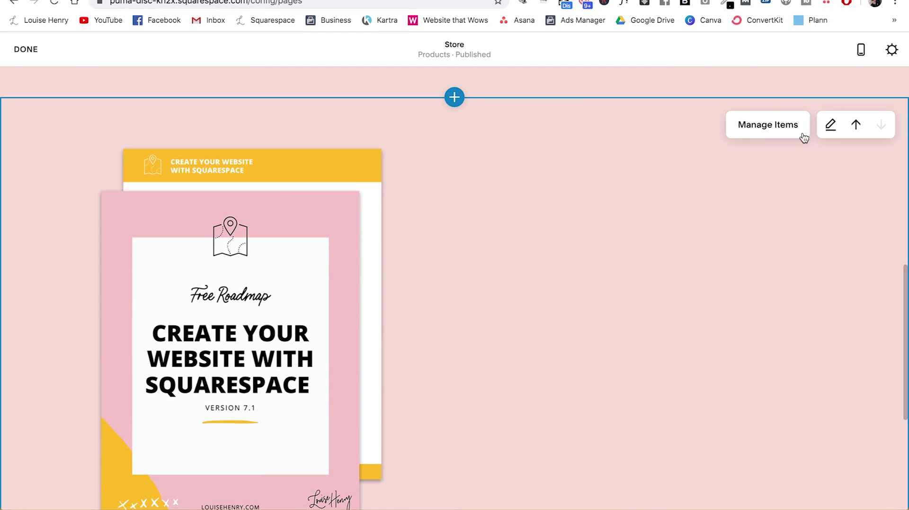
pyautogui.click(831, 126)
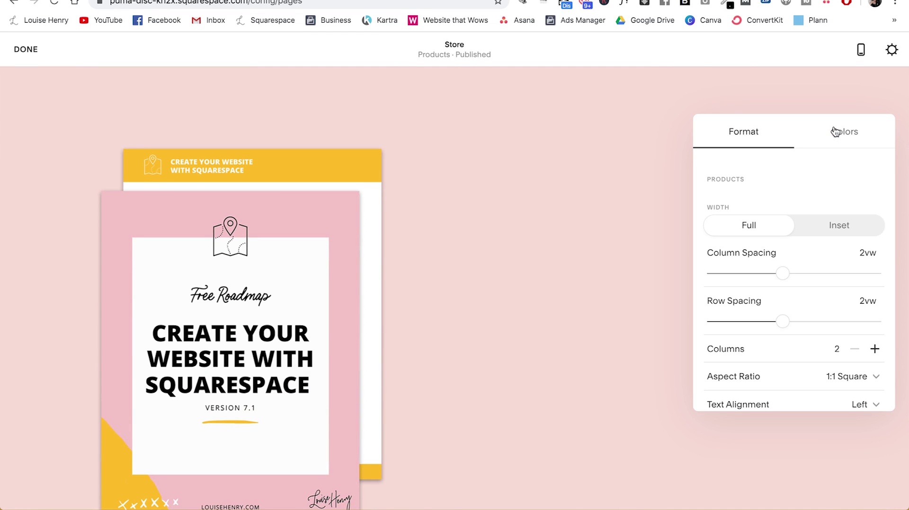
pyautogui.click(855, 135)
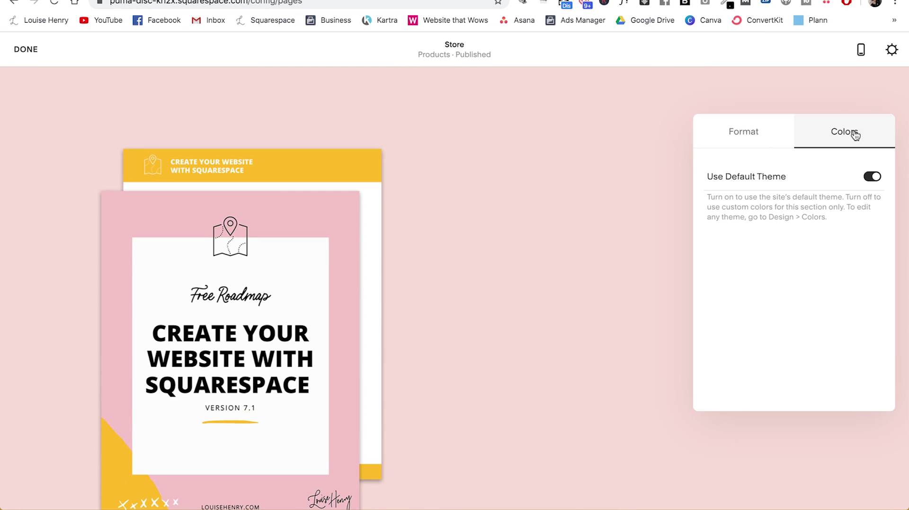
pyautogui.click(872, 179)
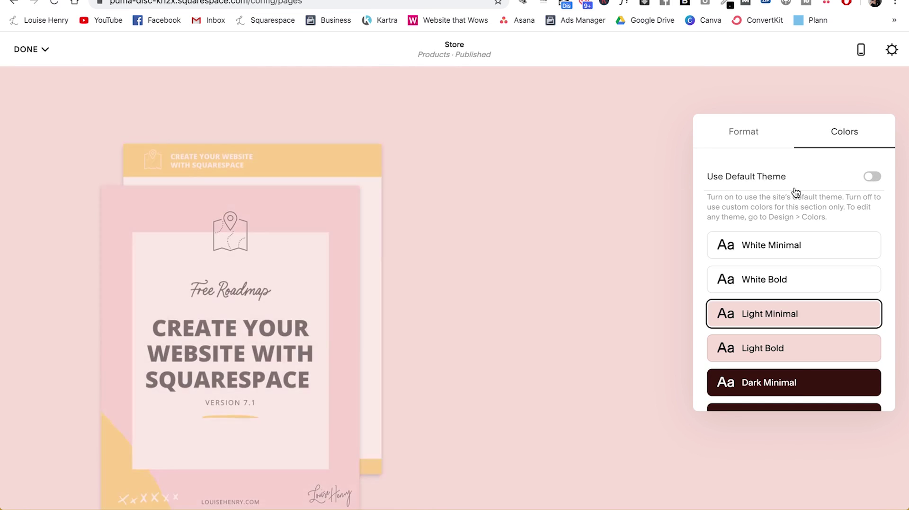
# - Apply the White Bold color theme to the products section and check how the product looks
pyautogui.scroll(-4, 808, 289)
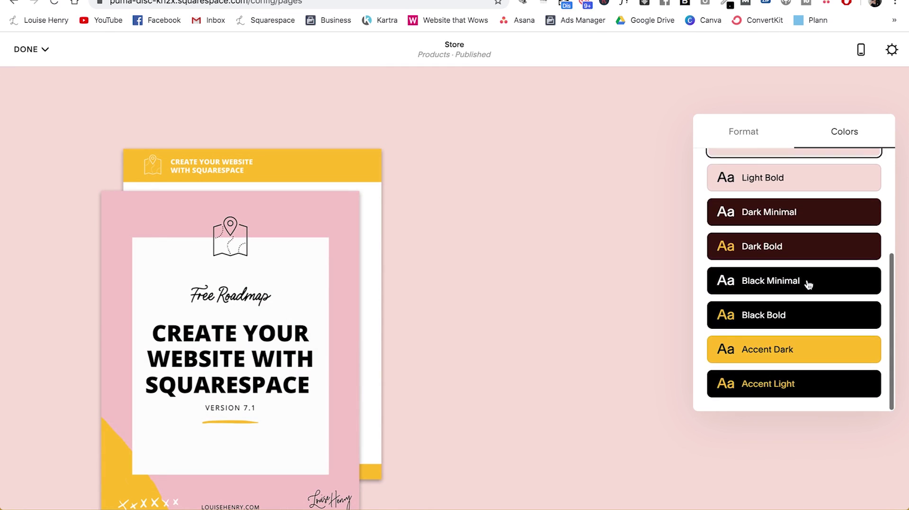
pyautogui.scroll(1, 809, 284)
pyautogui.scroll(3, 809, 284)
pyautogui.click(796, 274)
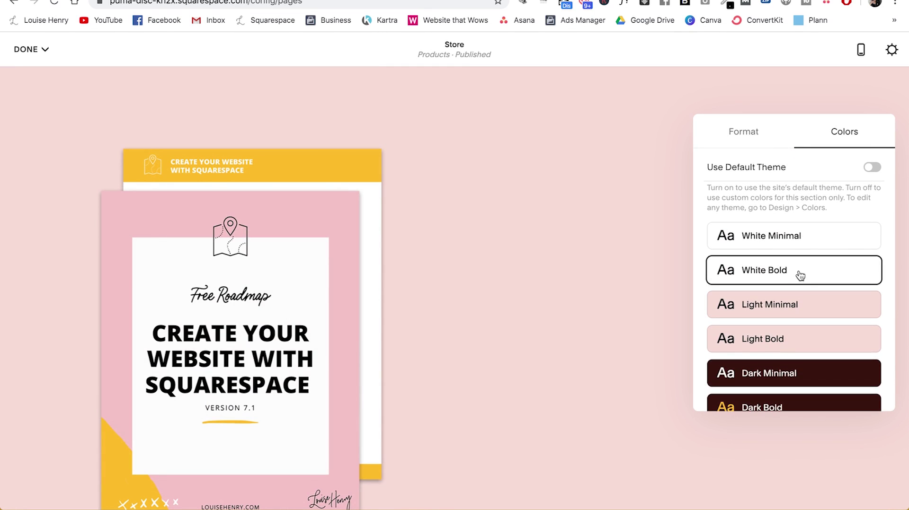
pyautogui.click(800, 276)
pyautogui.scroll(-4, 446, 170)
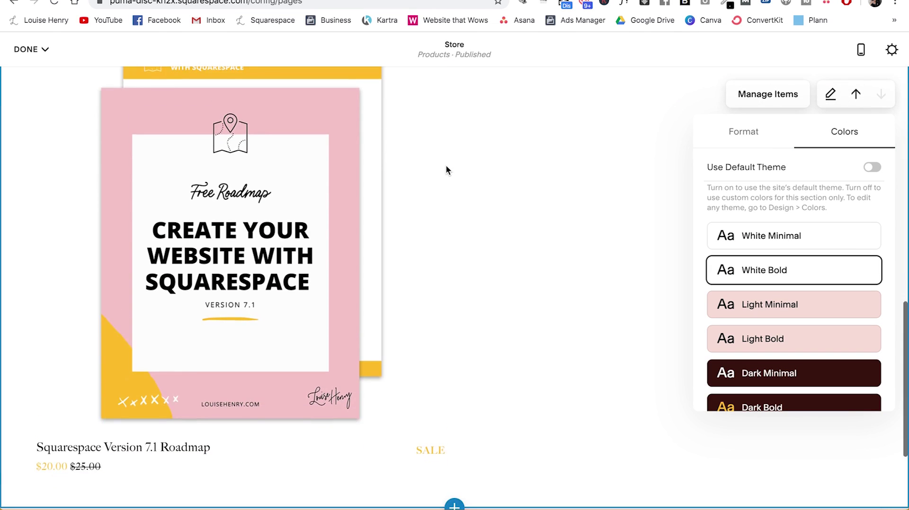
pyautogui.scroll(3, 446, 170)
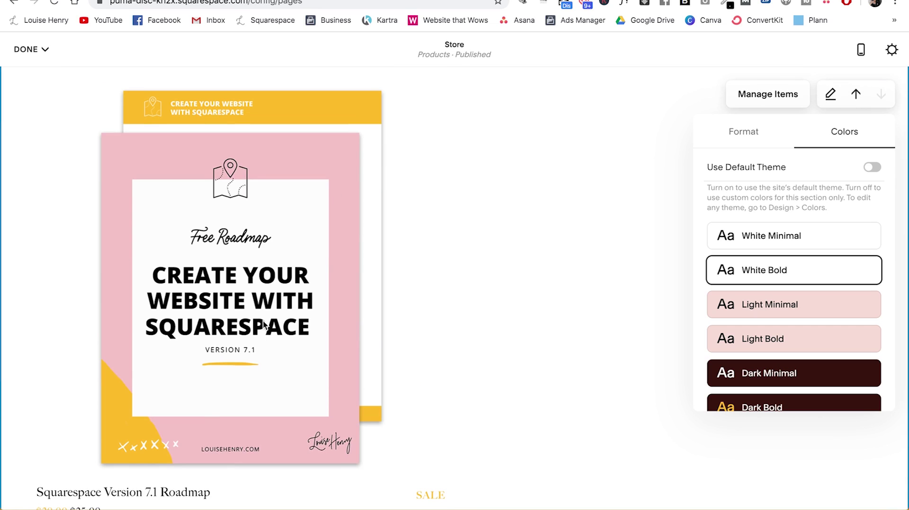
# - Apply the Dark Minimal color theme to the products section
pyautogui.scroll(-2, 811, 284)
pyautogui.click(812, 288)
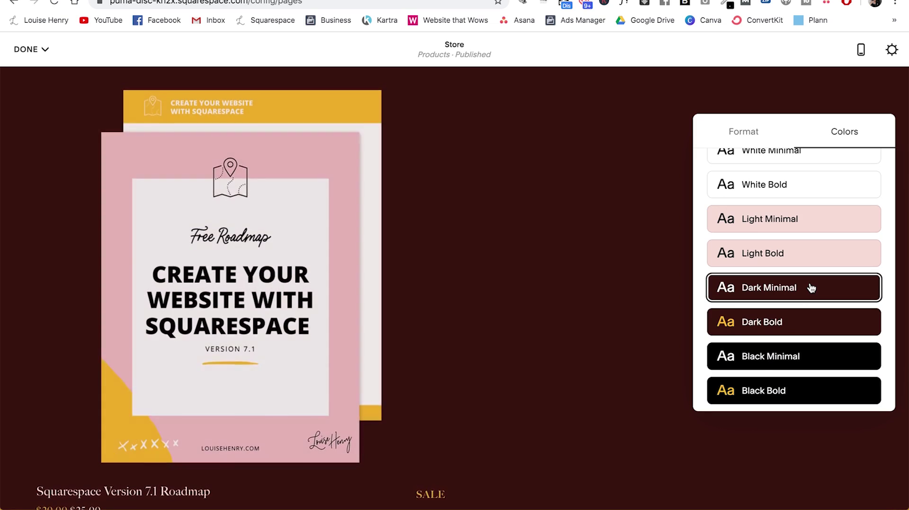
# - Apply the White Bold color theme to the products section and save the Store page
pyautogui.scroll(2, 804, 284)
pyautogui.click(785, 272)
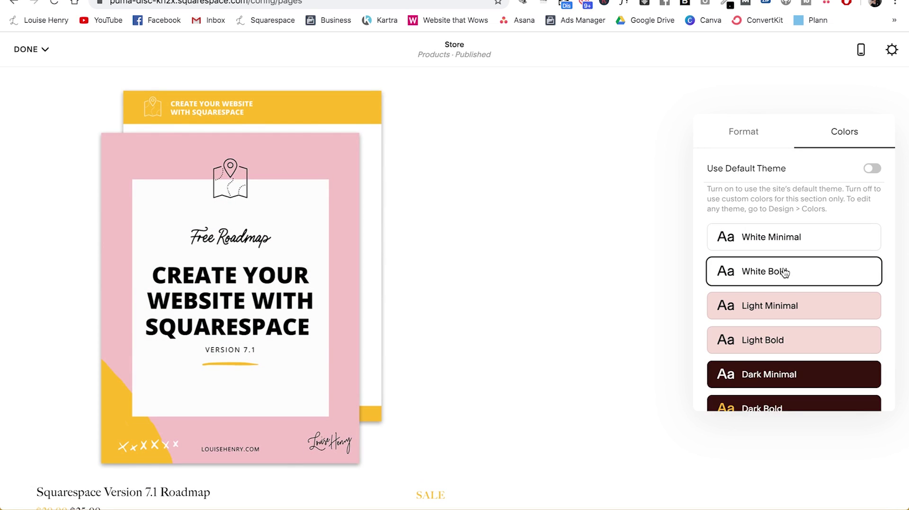
pyautogui.click(29, 49)
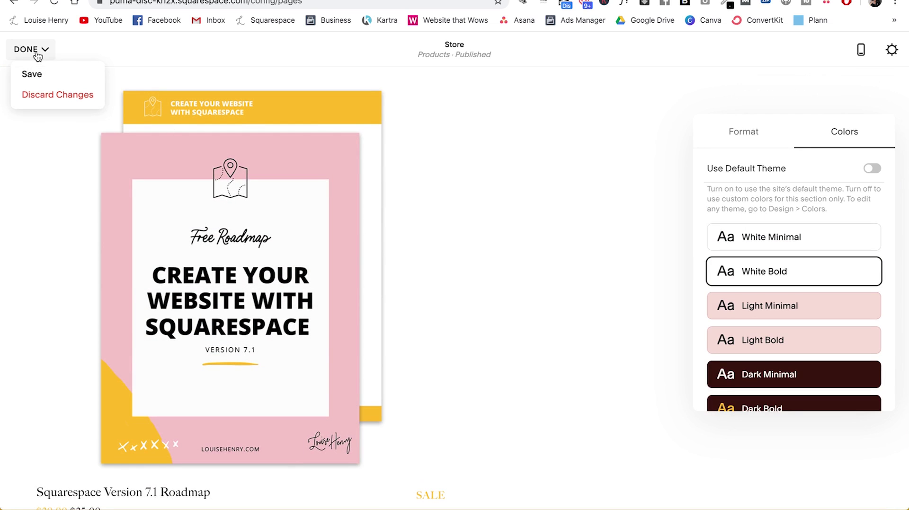
pyautogui.click(32, 75)
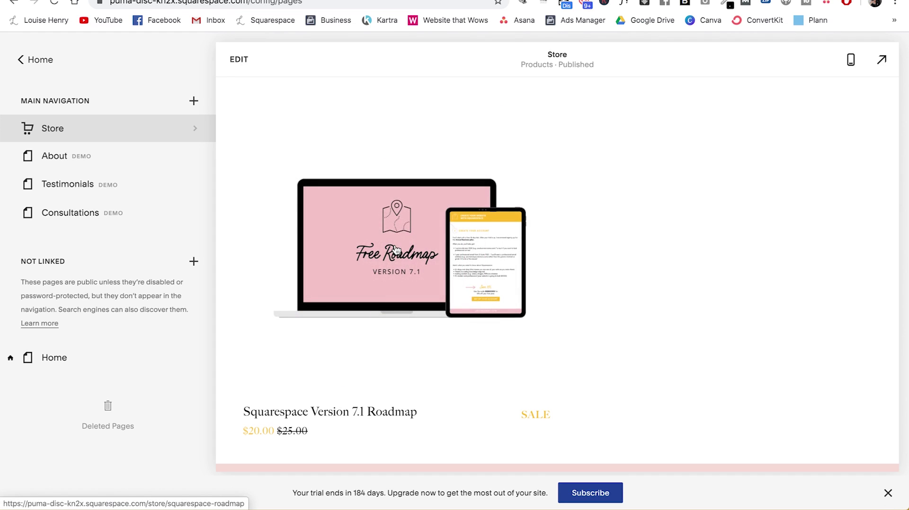
# - Open the Squarespace Version 7.1 Roadmap product page and view both of its product images
pyautogui.click(390, 259)
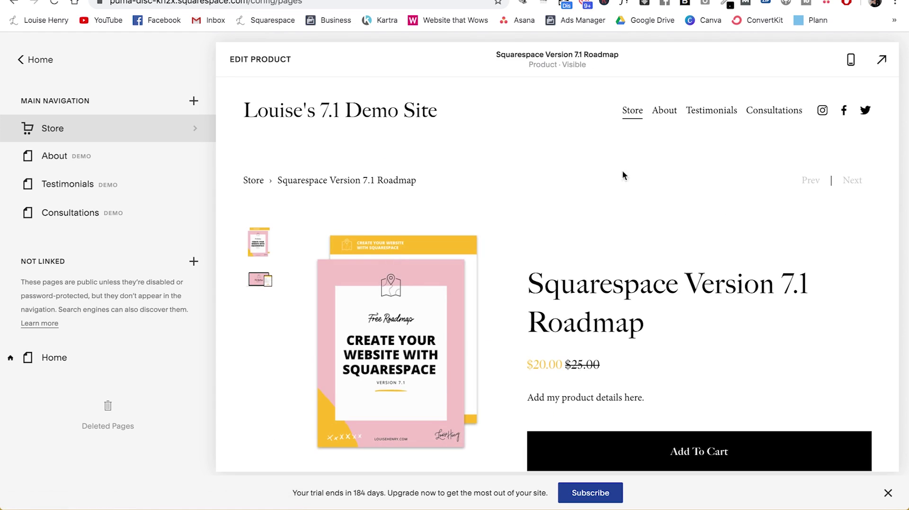
pyautogui.scroll(-2, 883, 261)
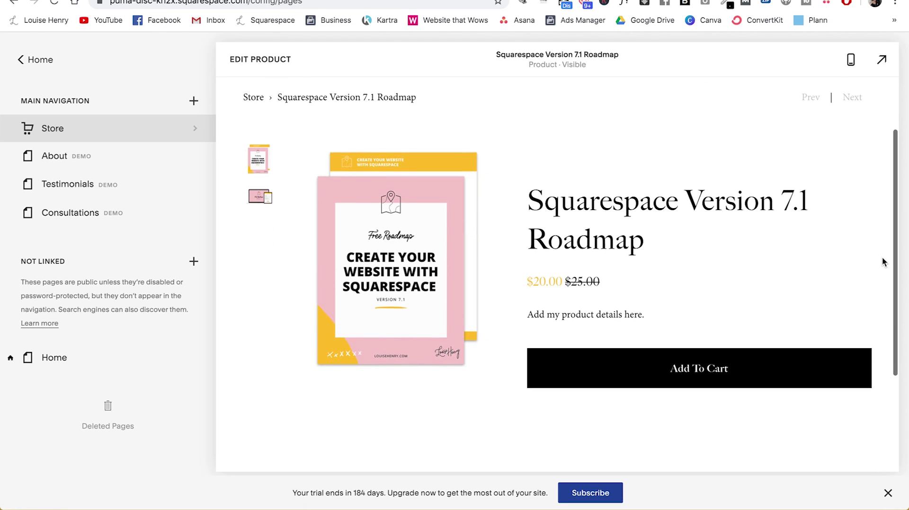
pyautogui.click(256, 198)
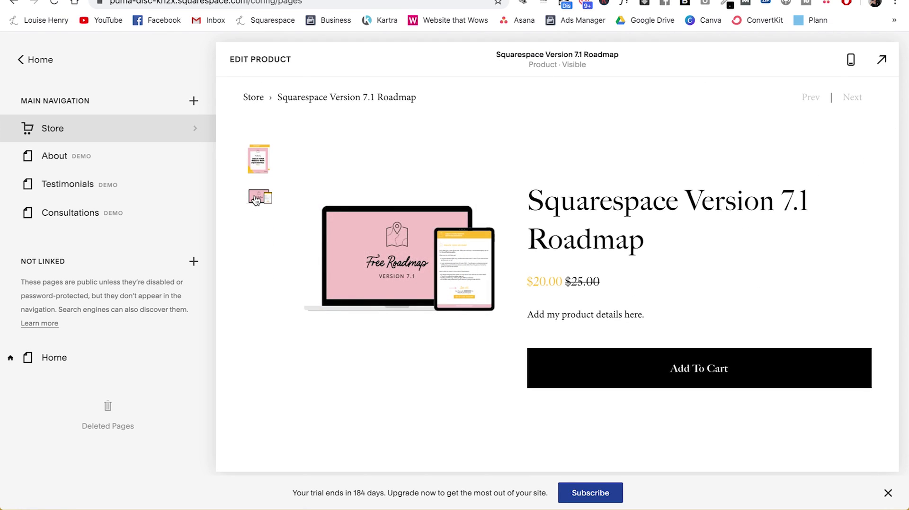
pyautogui.click(262, 168)
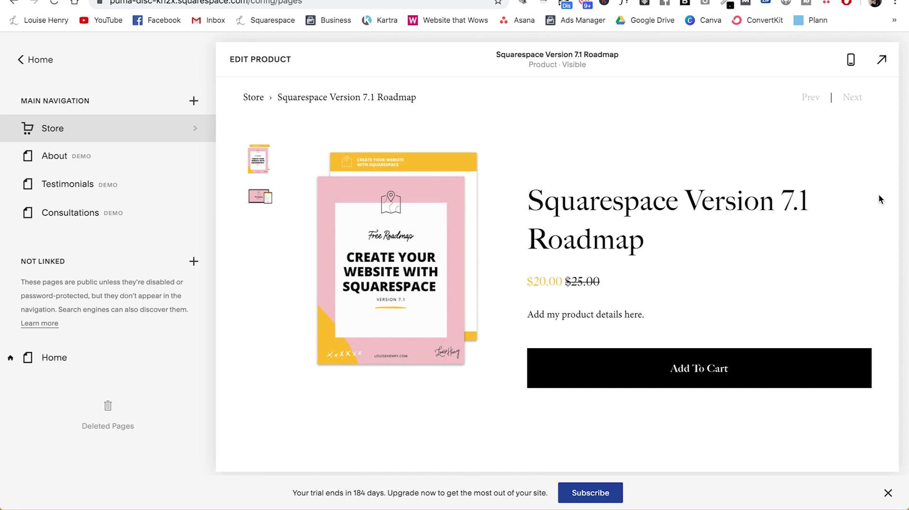
# - Open the Product Items style settings in the site's design options
pyautogui.click(27, 56)
pyautogui.click(35, 167)
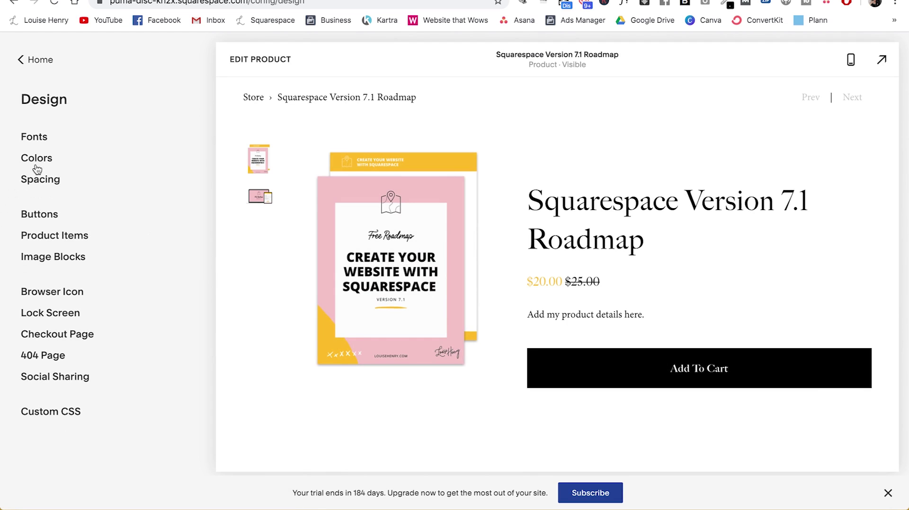
pyautogui.click(52, 239)
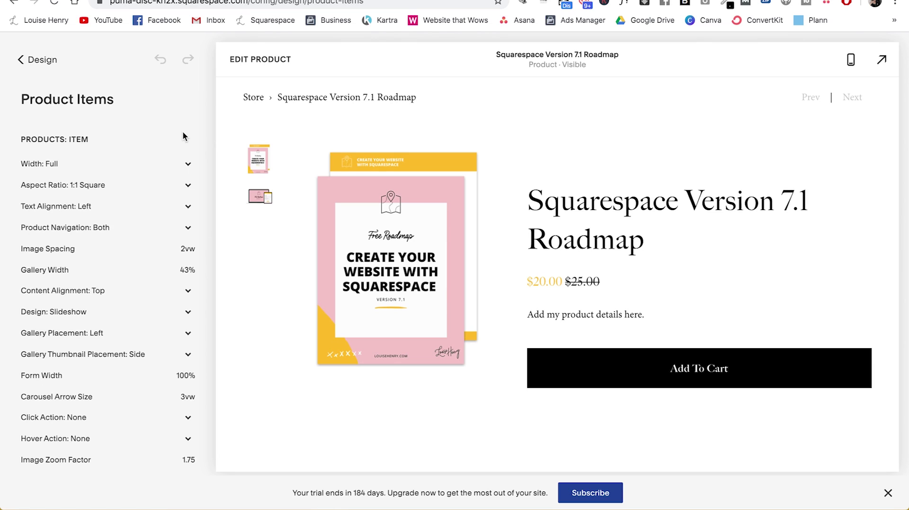
# - Set the product item width to Inset and keep the 1:1 Square aspect ratio
pyautogui.click(189, 165)
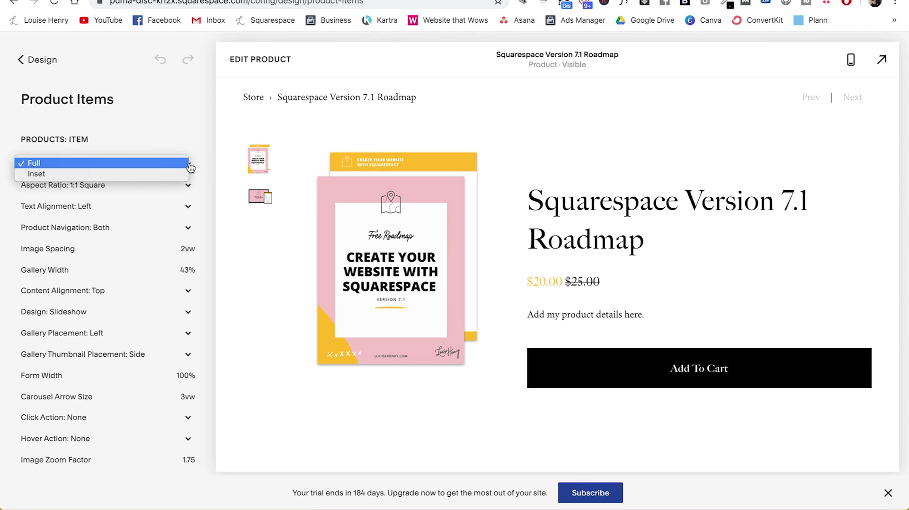
pyautogui.click(168, 179)
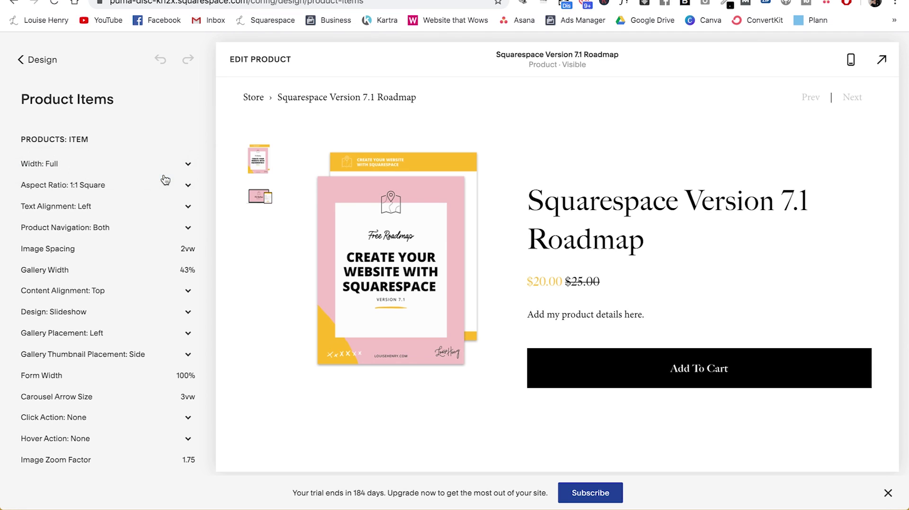
pyautogui.click(189, 163)
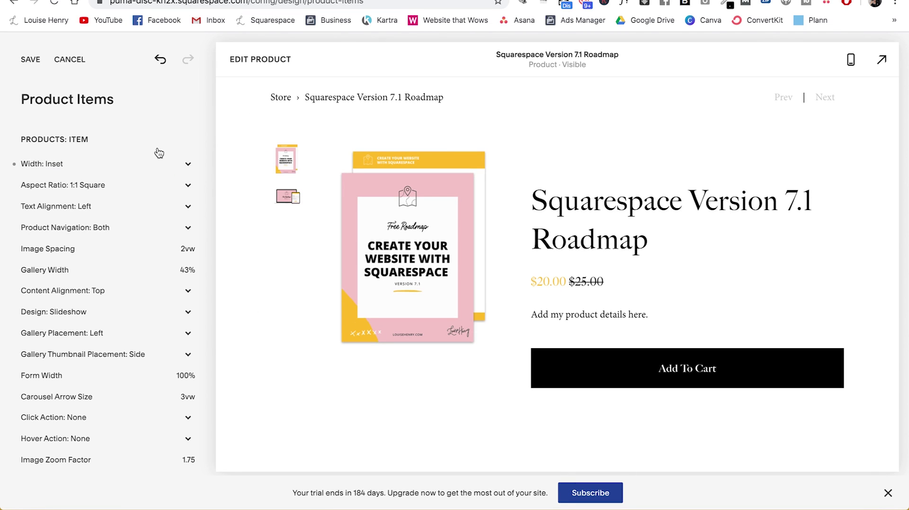
pyautogui.click(189, 185)
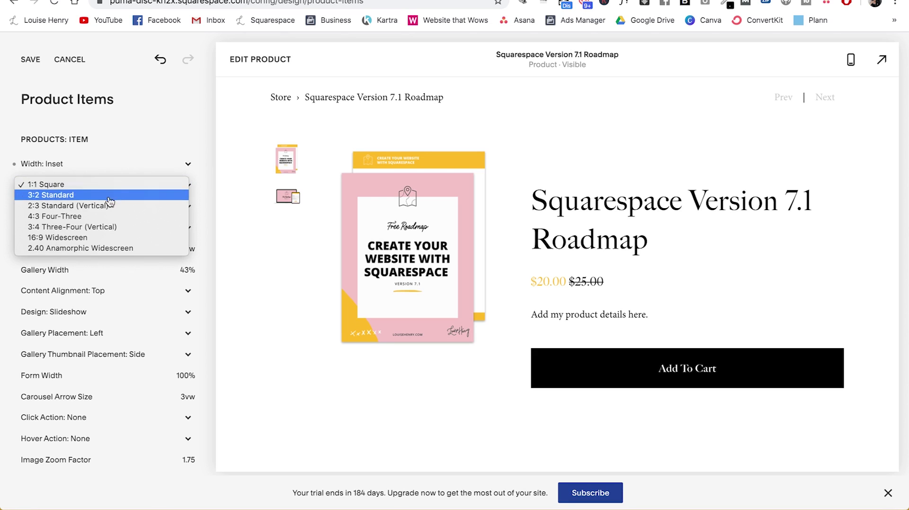
pyautogui.click(118, 184)
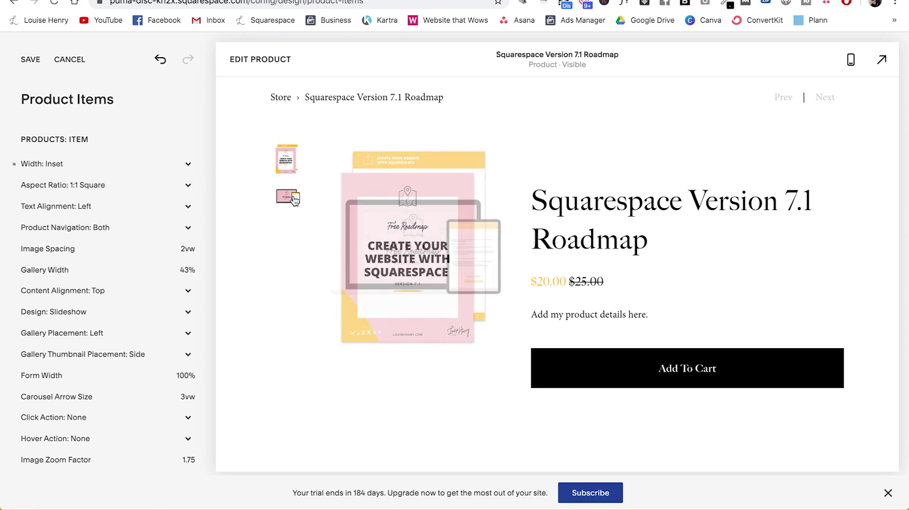
# - Display the second product image and set the gallery width to 53%
pyautogui.click(294, 199)
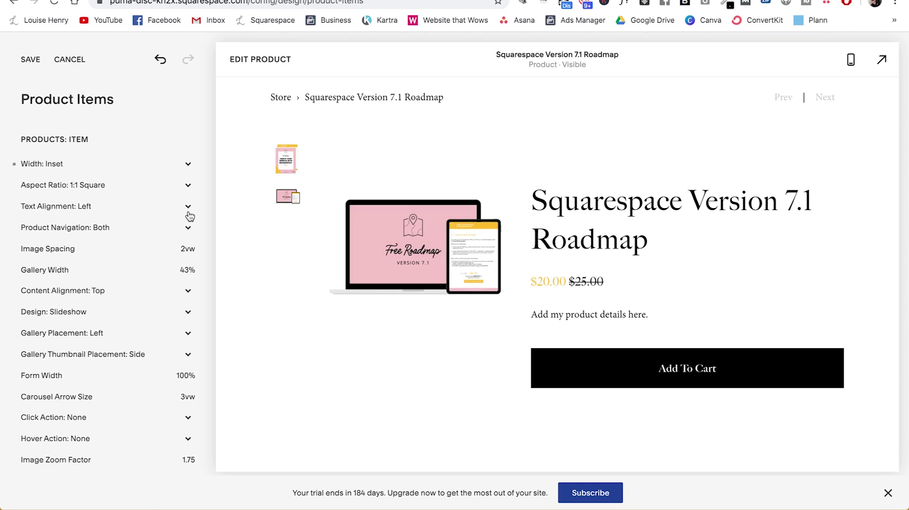
pyautogui.moveTo(91, 253)
pyautogui.moveTo(82, 268)
pyautogui.moveTo(60, 269); pyautogui.dragTo(84, 271)
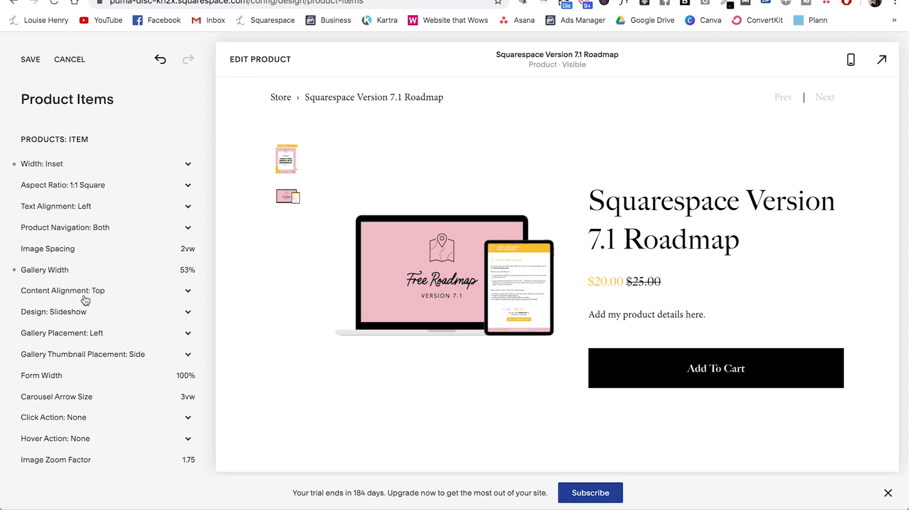
# - Set the product gallery design to Stacked and check how both images are laid out
pyautogui.click(84, 312)
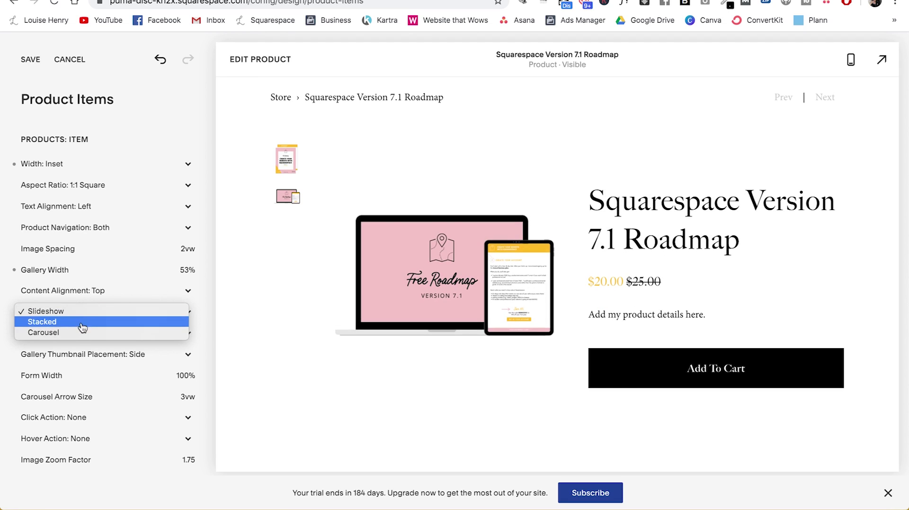
pyautogui.click(81, 323)
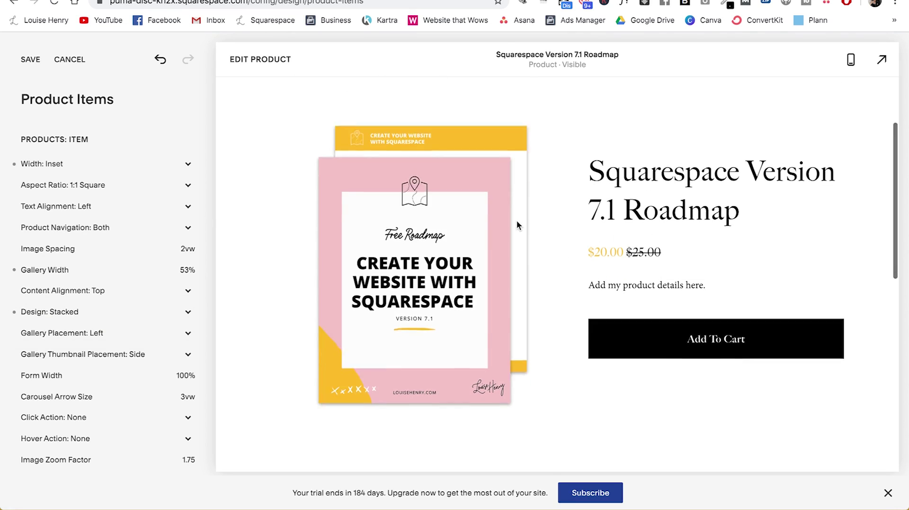
pyautogui.scroll(-5, 518, 226)
pyautogui.scroll(-2, 518, 226)
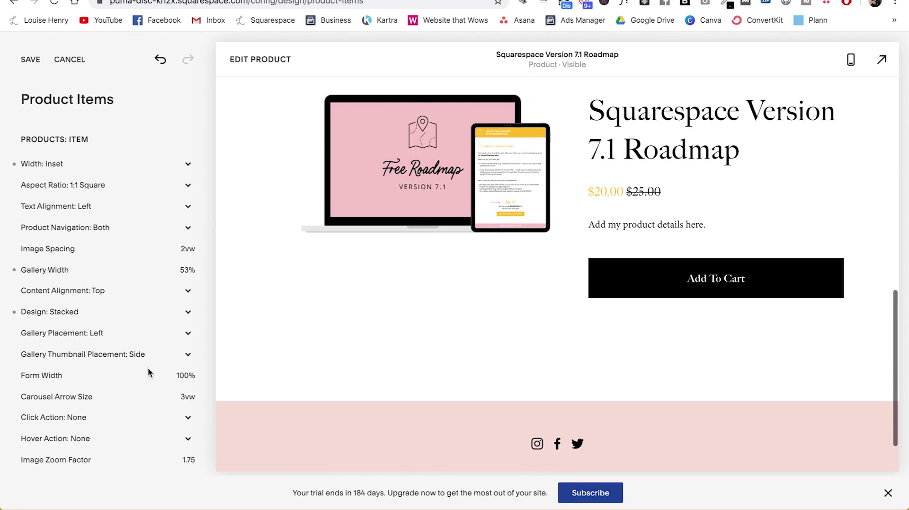
# - Set the product gallery design to Carousel and cycle through the product images
pyautogui.click(96, 314)
pyautogui.click(98, 322)
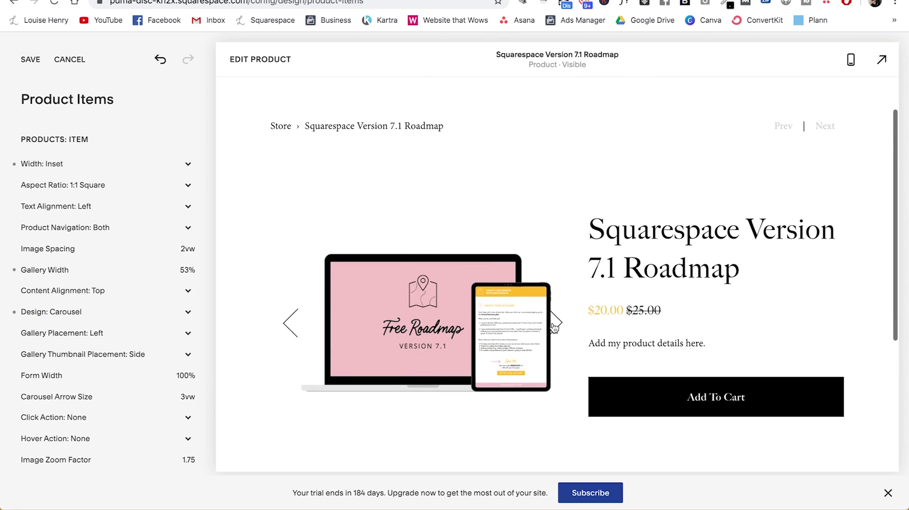
pyautogui.click(557, 325)
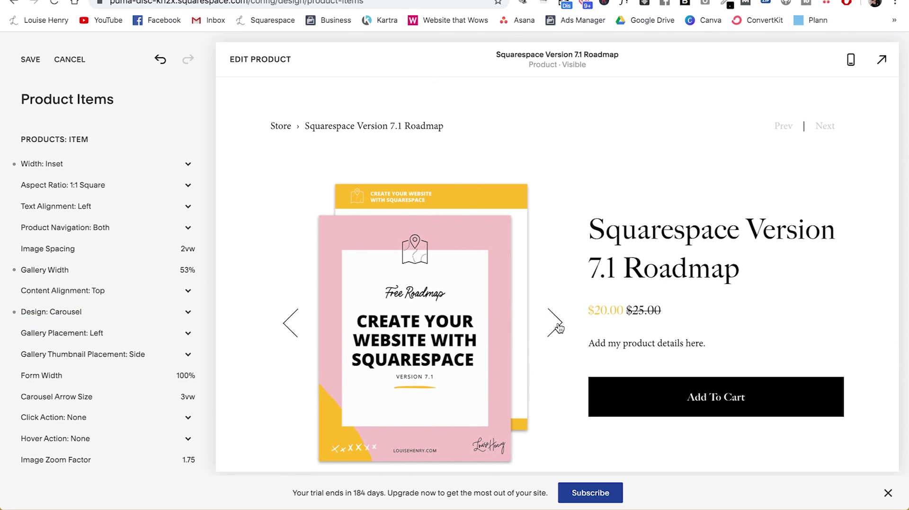
# - Set the gallery placement to Right for the product item
pyautogui.scroll(-2, 156, 322)
pyautogui.click(87, 297)
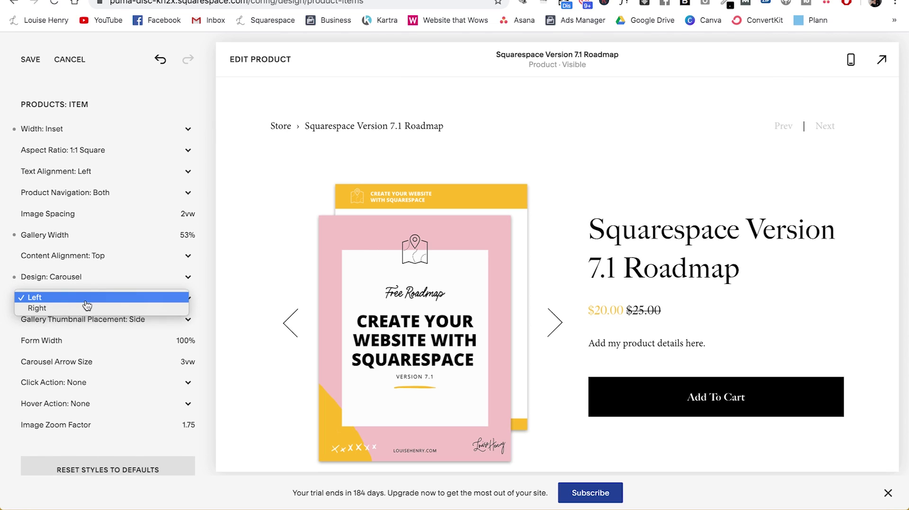
pyautogui.click(85, 310)
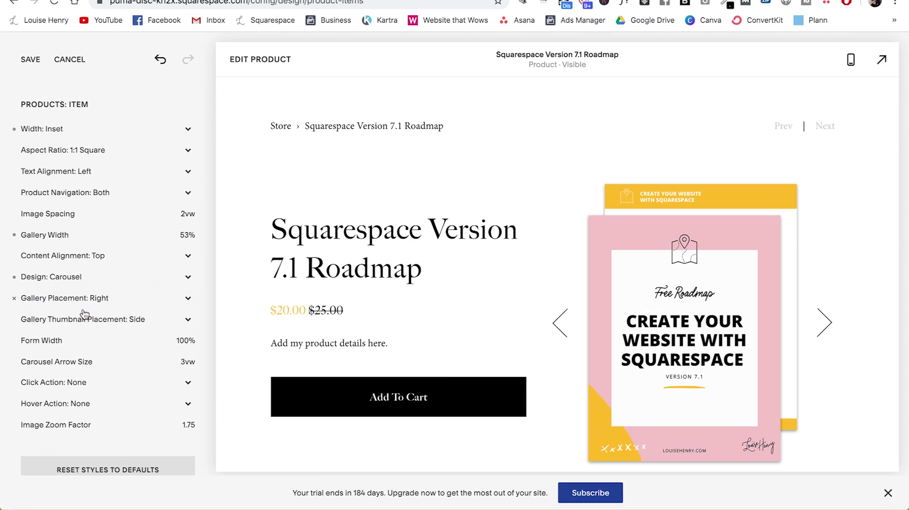
# - Set the product image click action to Zoom and test it on the roadmap cover image
pyautogui.scroll(-1, 83, 332)
pyautogui.click(82, 354)
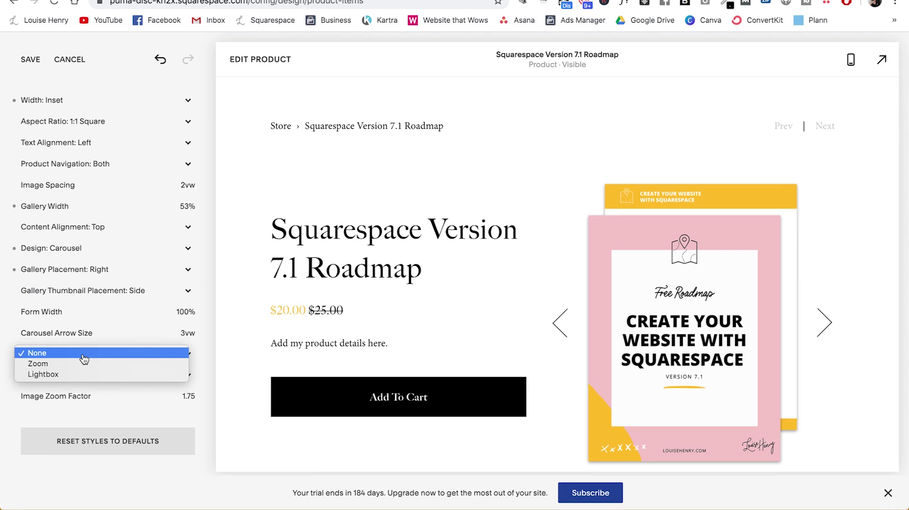
pyautogui.click(85, 371)
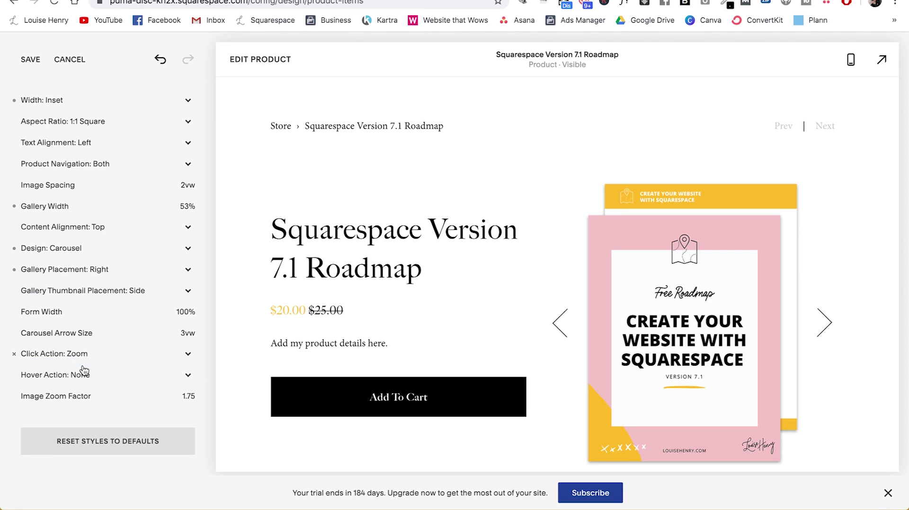
pyautogui.click(694, 319)
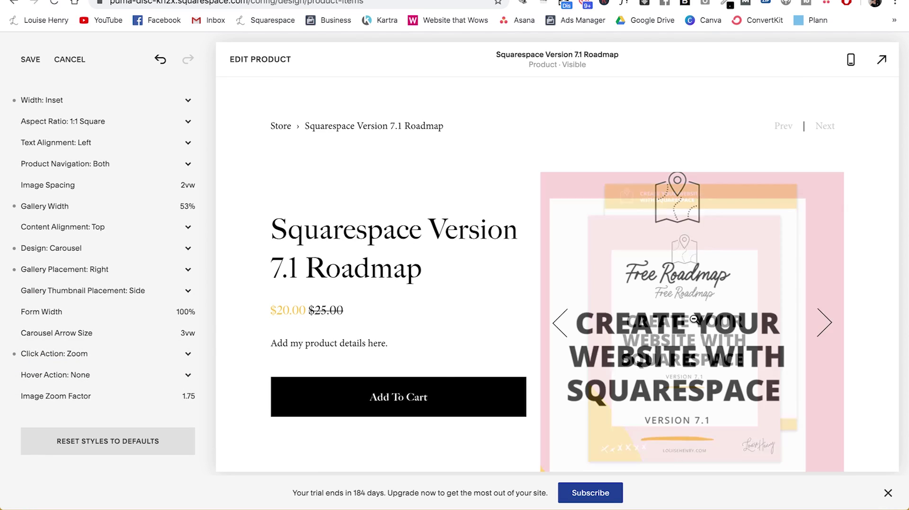
# - Set the product image click action to Lightbox and test it on the roadmap cover image
pyautogui.click(101, 354)
pyautogui.click(109, 363)
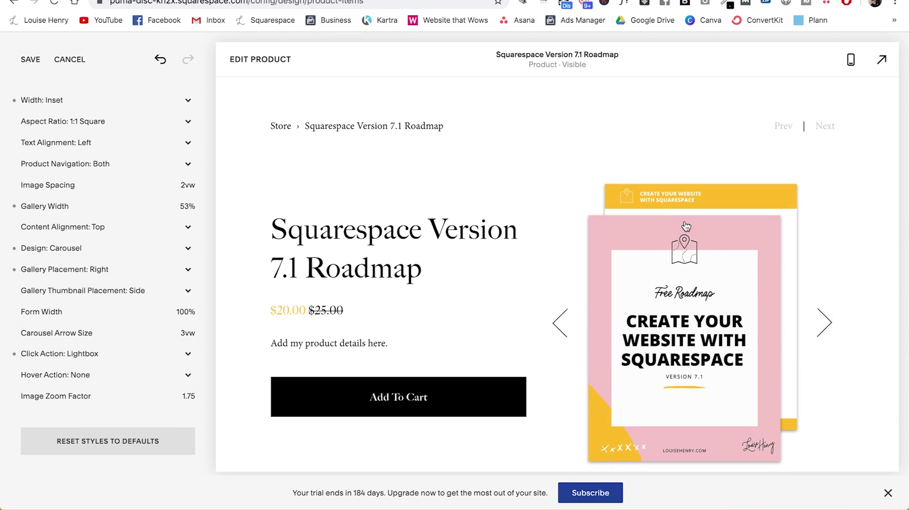
pyautogui.click(698, 312)
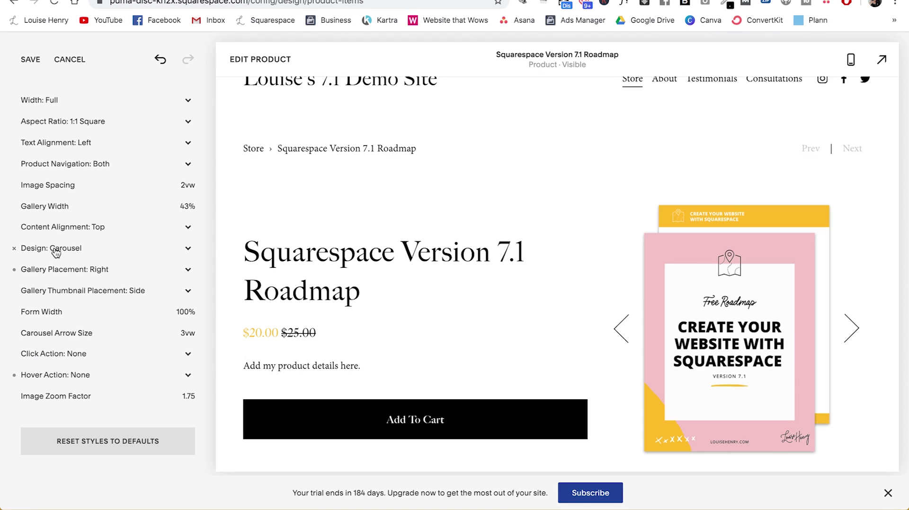
# - Set the product gallery design to Slideshow and the hover action to Zoom, and save the product item styles
pyautogui.click(56, 248)
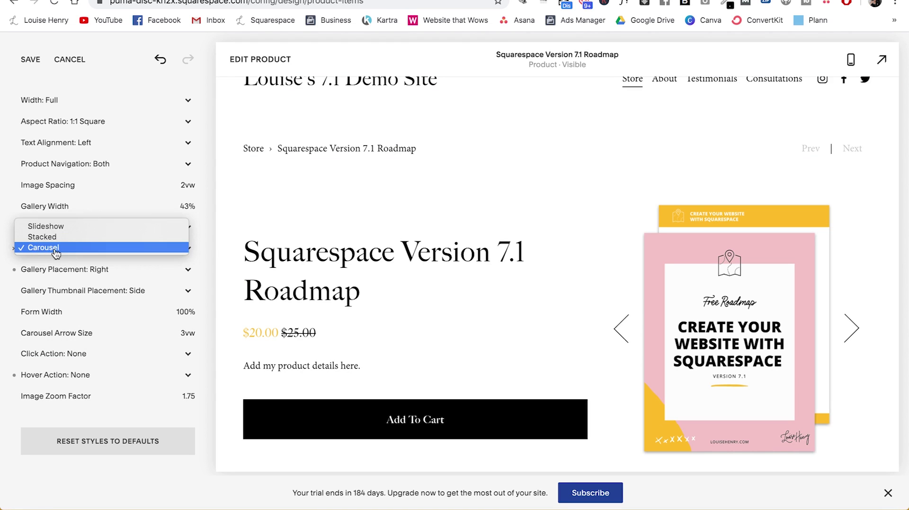
pyautogui.click(59, 230)
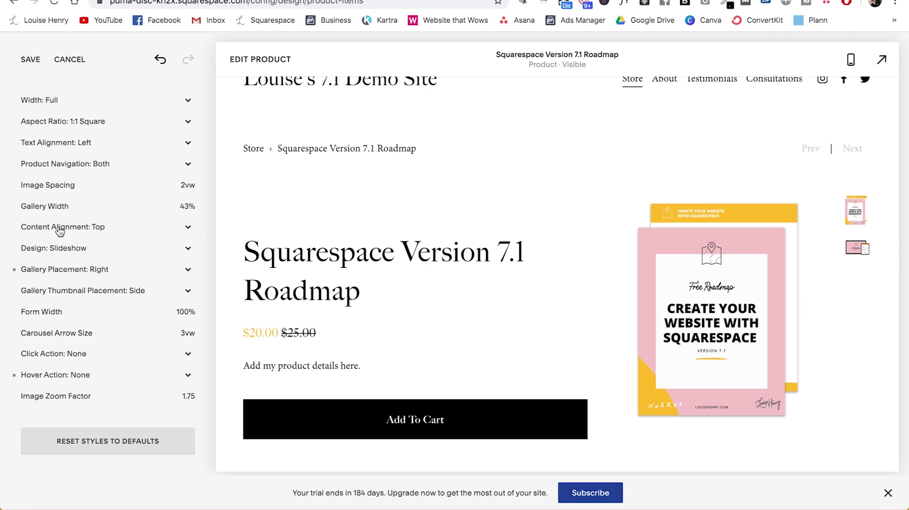
pyautogui.click(71, 374)
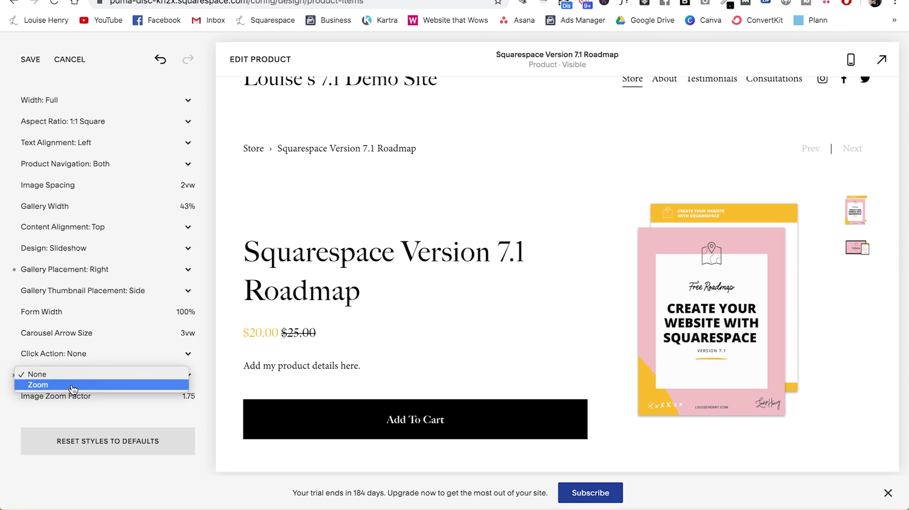
pyautogui.click(73, 386)
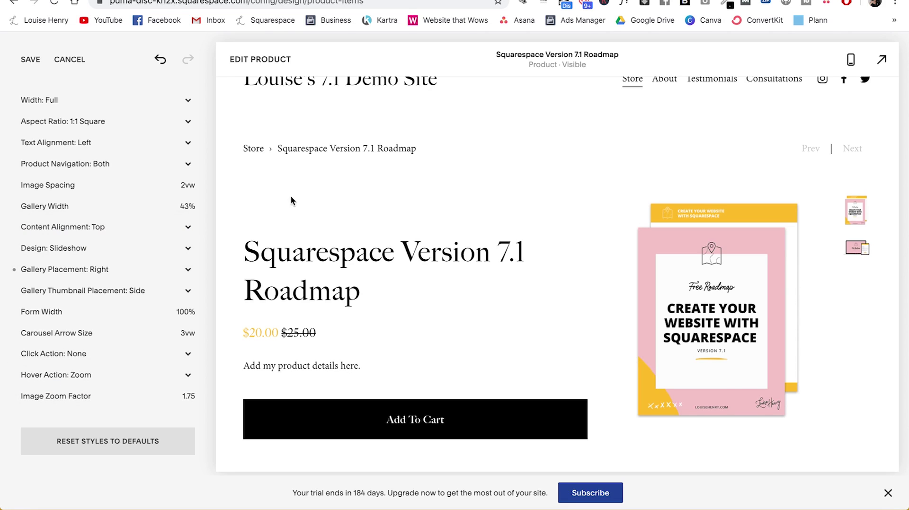
pyautogui.moveTo(691, 237)
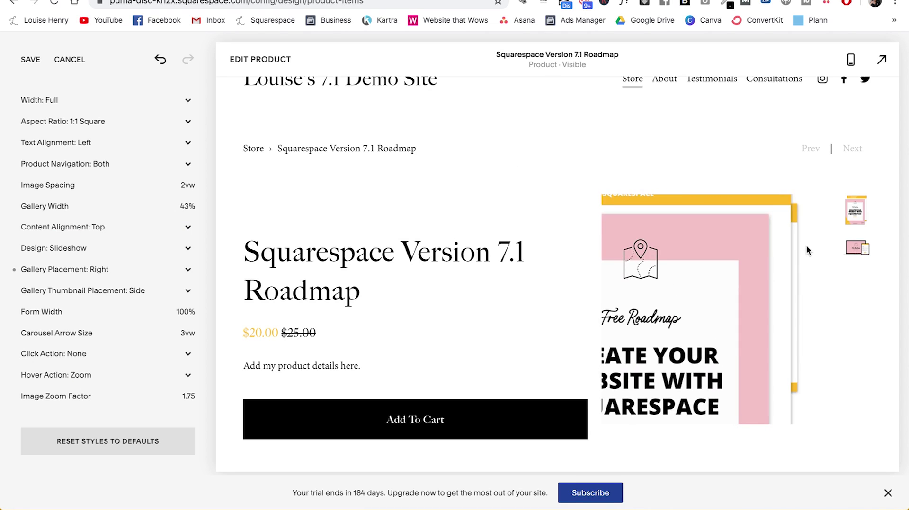
pyautogui.click(31, 60)
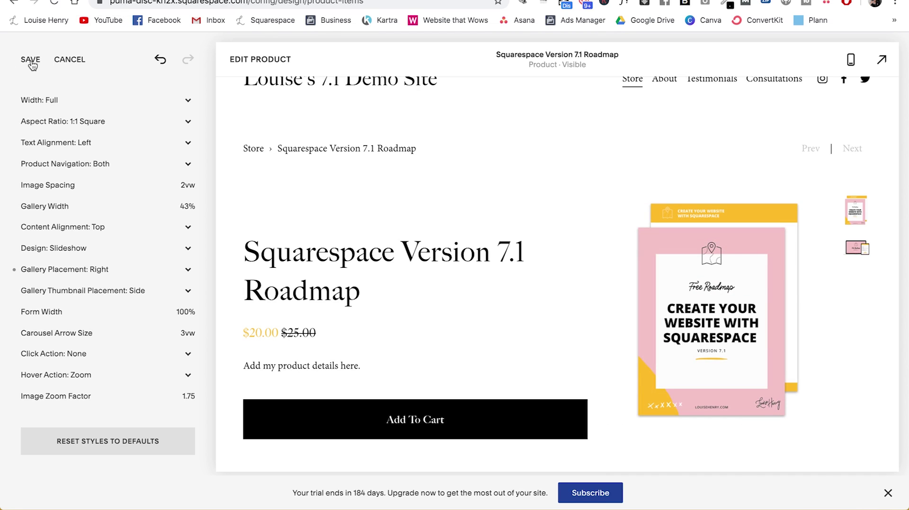
pyautogui.click(33, 60)
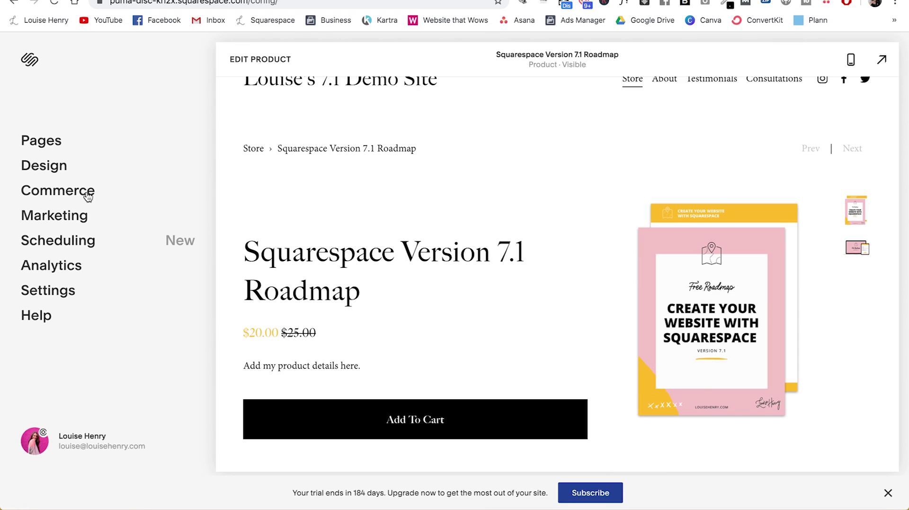
# - Check the Commerce settings, subscribe the site to the Business website plan with monthly payment, and return to the site
pyautogui.click(40, 197)
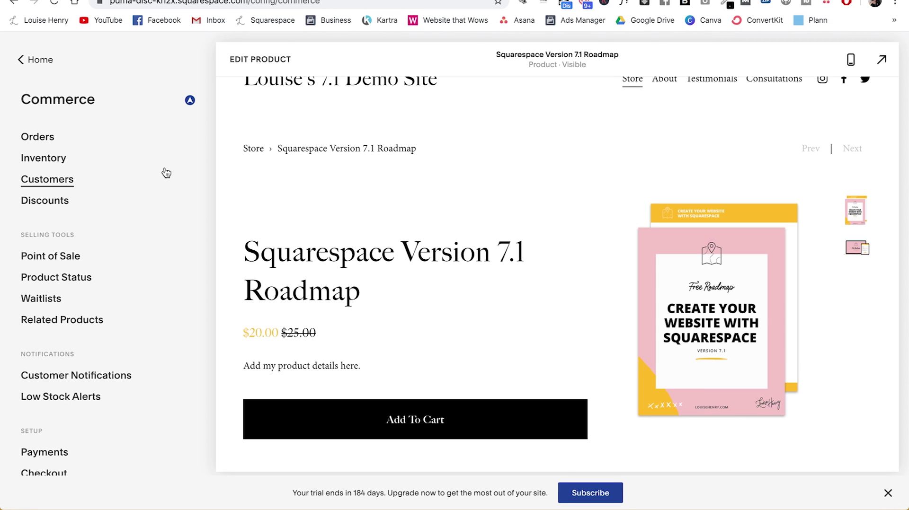
pyautogui.scroll(-5, 166, 173)
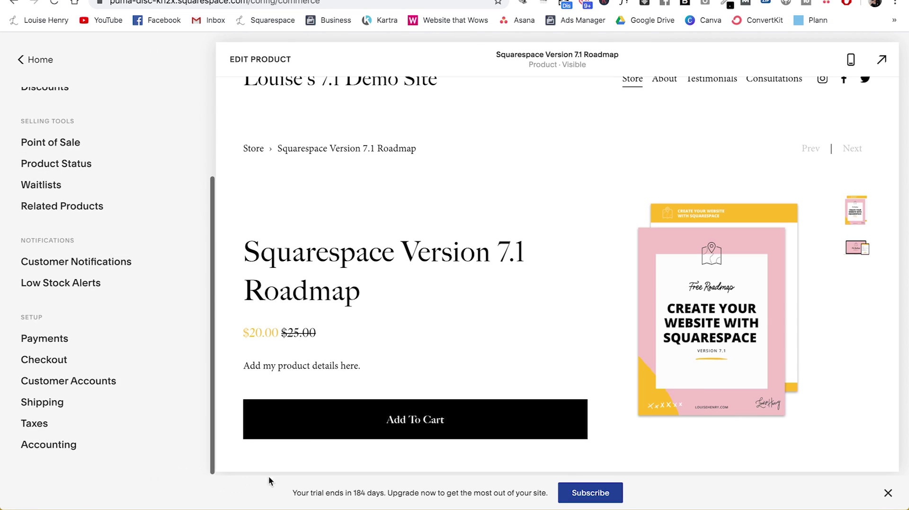
pyautogui.click(590, 493)
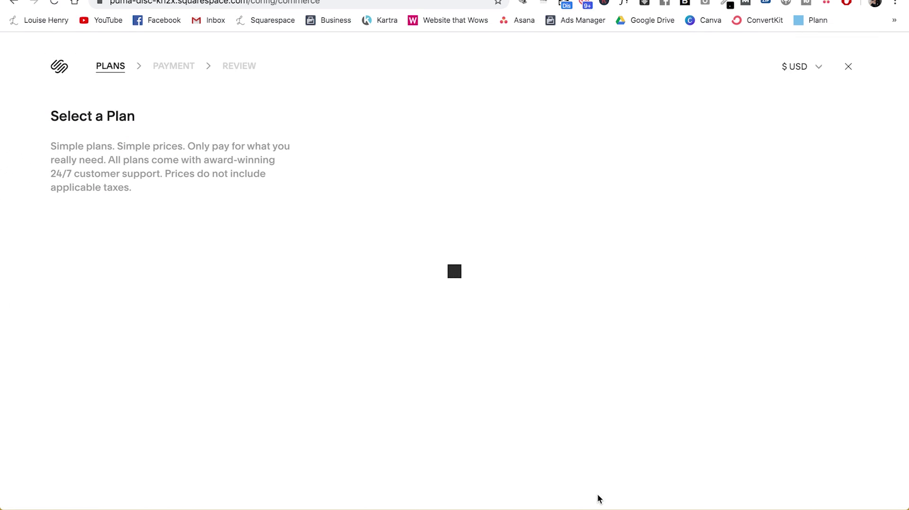
pyautogui.scroll(-2, 560, 300)
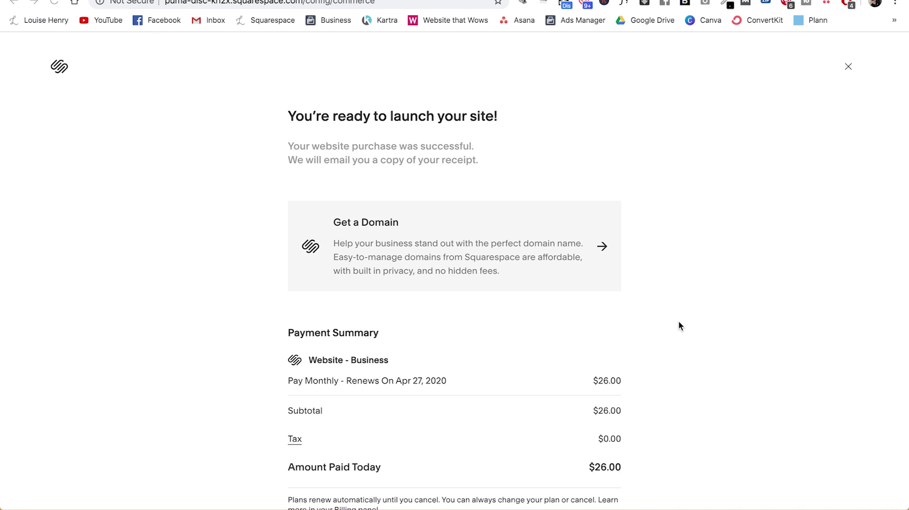
pyautogui.scroll(-3, 678, 322)
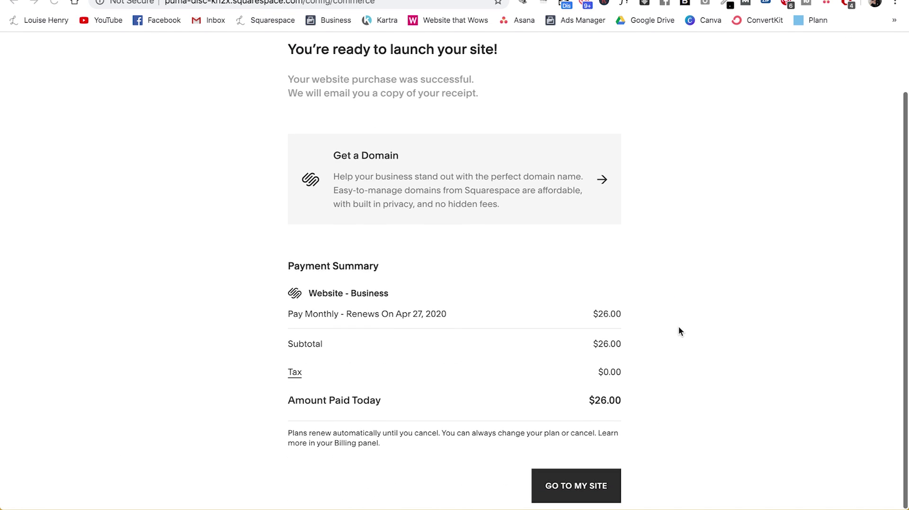
pyautogui.click(581, 480)
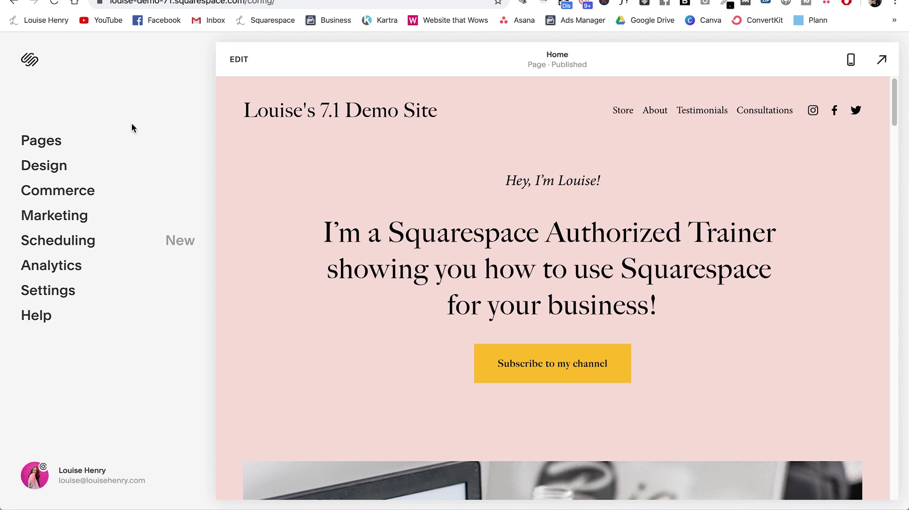
# - Open the store's payment settings in the Commerce setup section
pyautogui.click(107, 191)
pyautogui.scroll(-2, 73, 334)
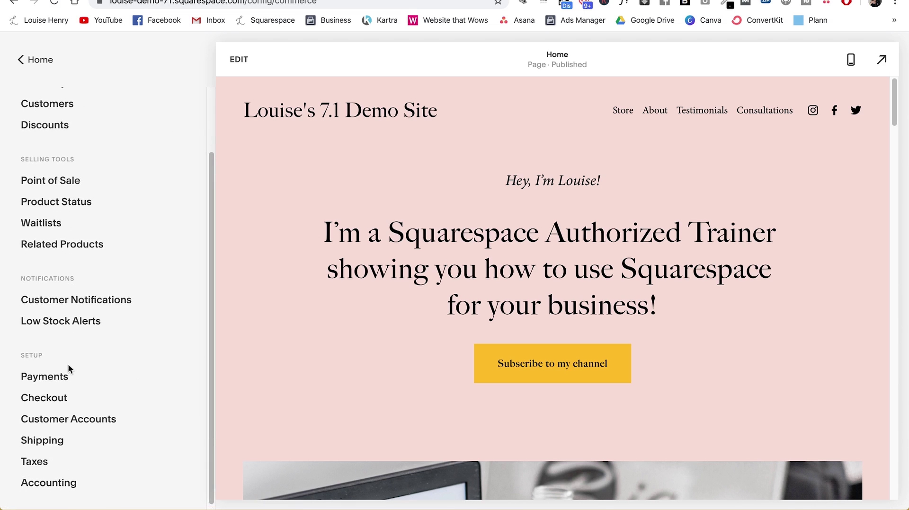
pyautogui.click(66, 373)
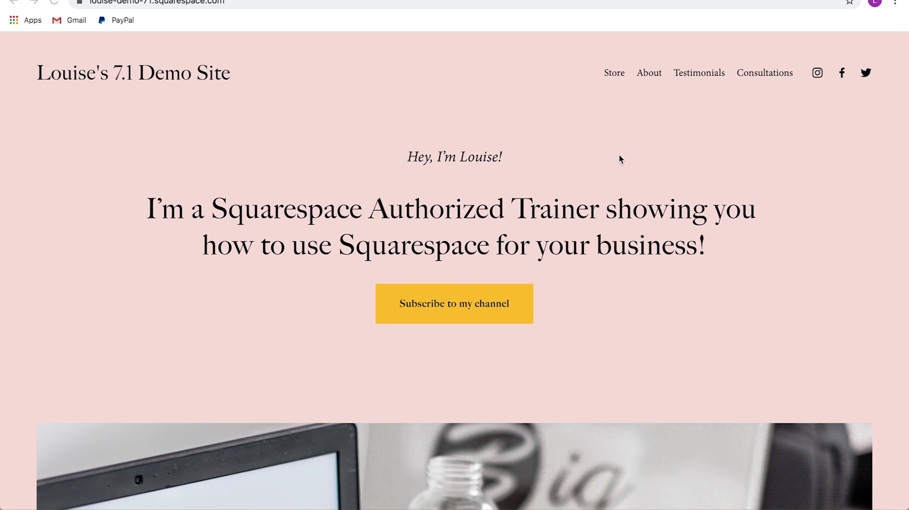
# - Open the Squarespace Version 7.1 Roadmap product from the Store page of the live site
pyautogui.click(615, 76)
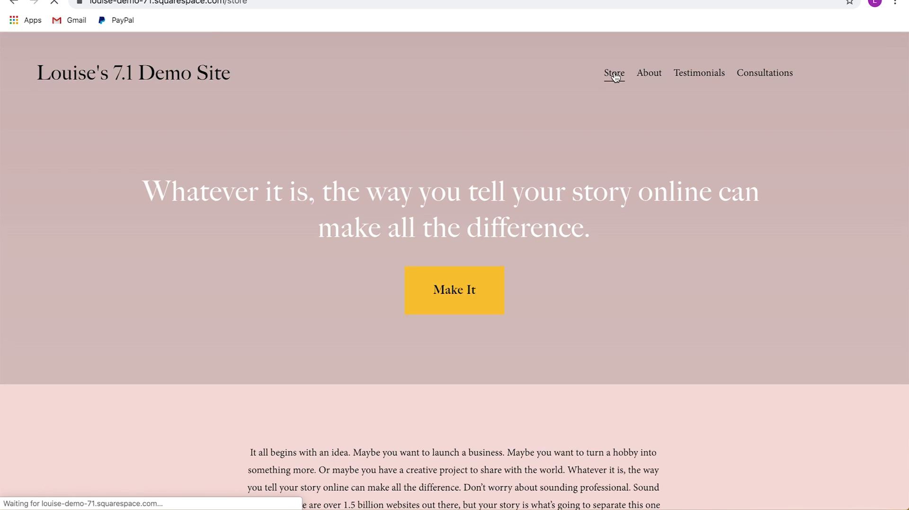
pyautogui.scroll(-10, 692, 135)
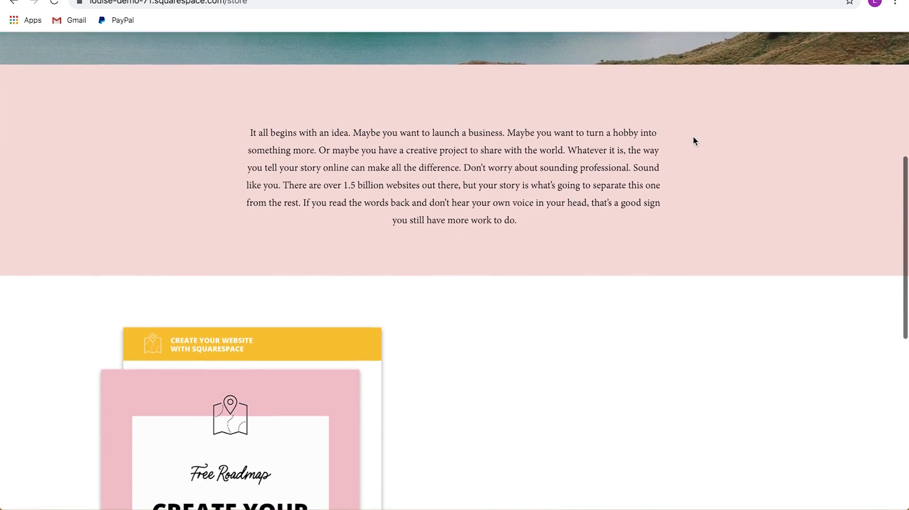
pyautogui.scroll(-1, 693, 138)
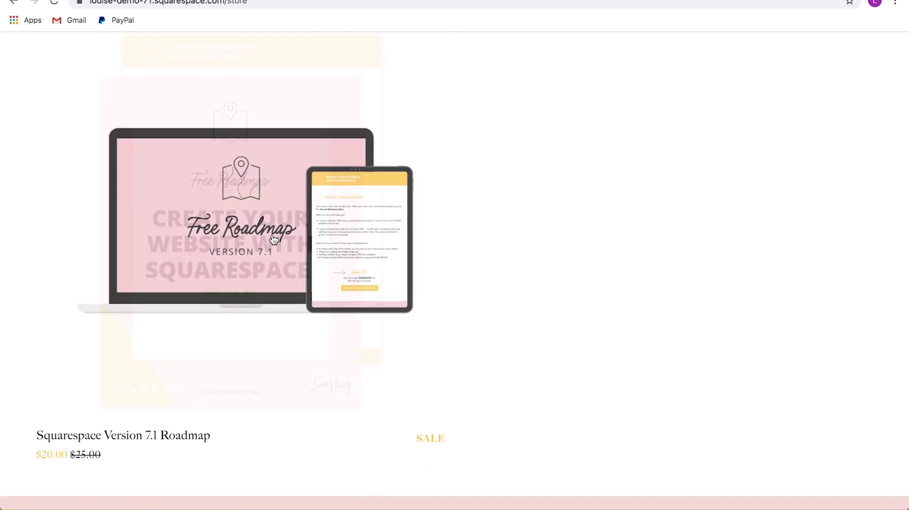
pyautogui.click(274, 238)
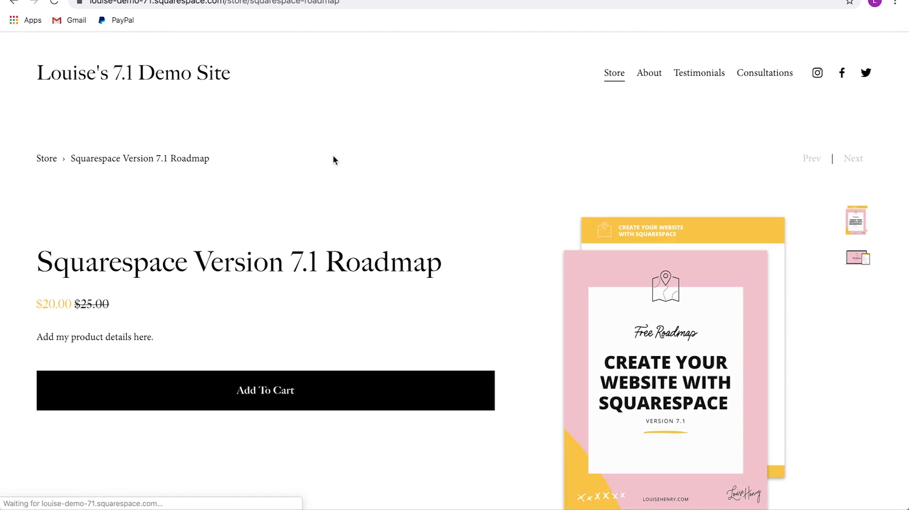
pyautogui.scroll(-1, 822, 186)
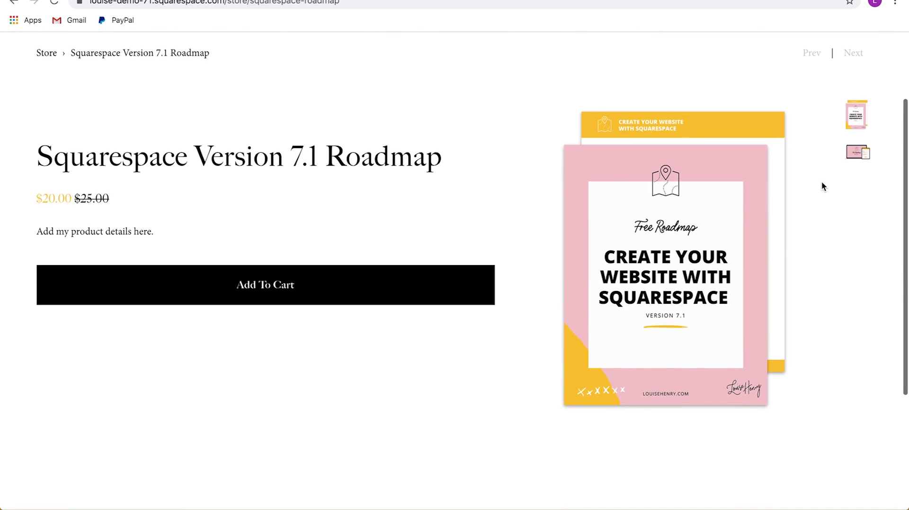
# - Add the roadmap to the cart and start checkout with the customer's email address
pyautogui.click(315, 291)
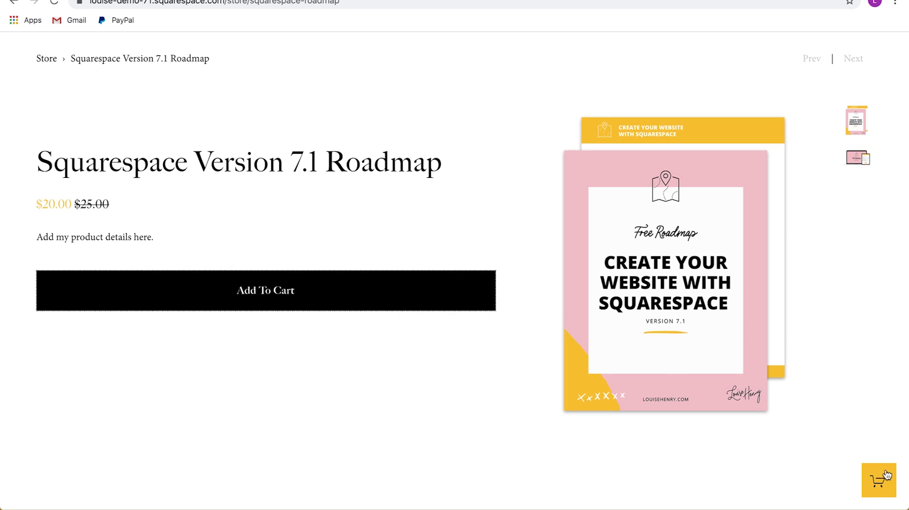
pyautogui.click(883, 487)
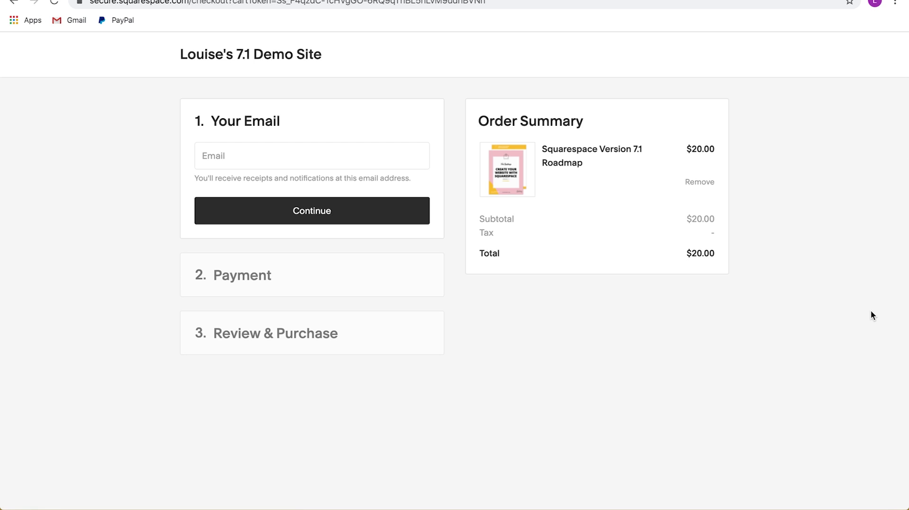
pyautogui.click(228, 158)
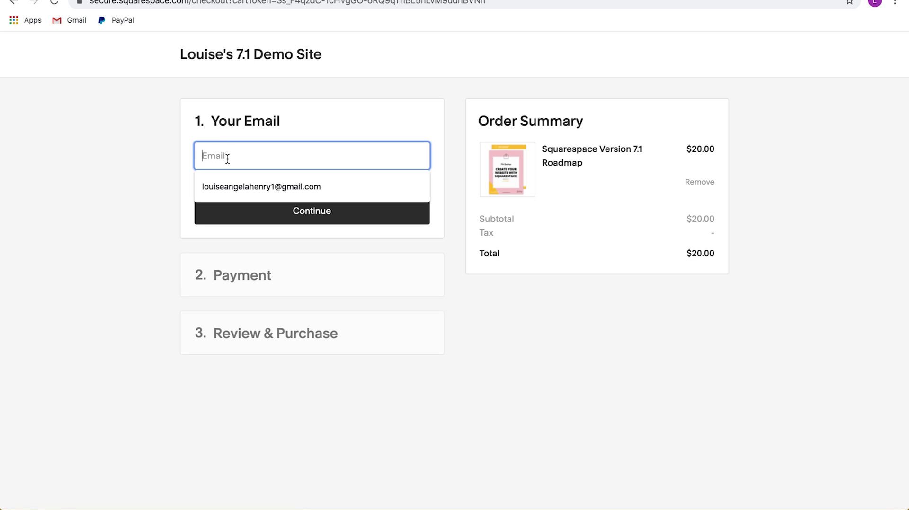
pyautogui.click(224, 178)
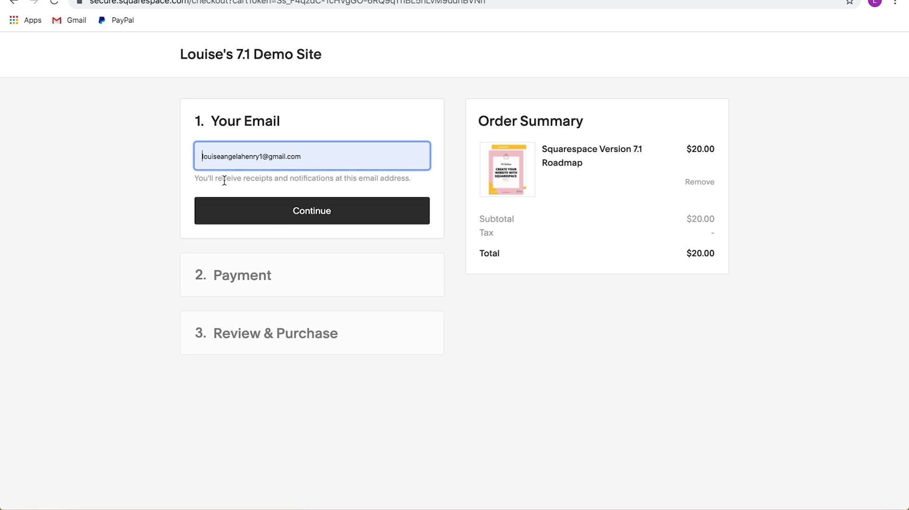
pyautogui.click(287, 216)
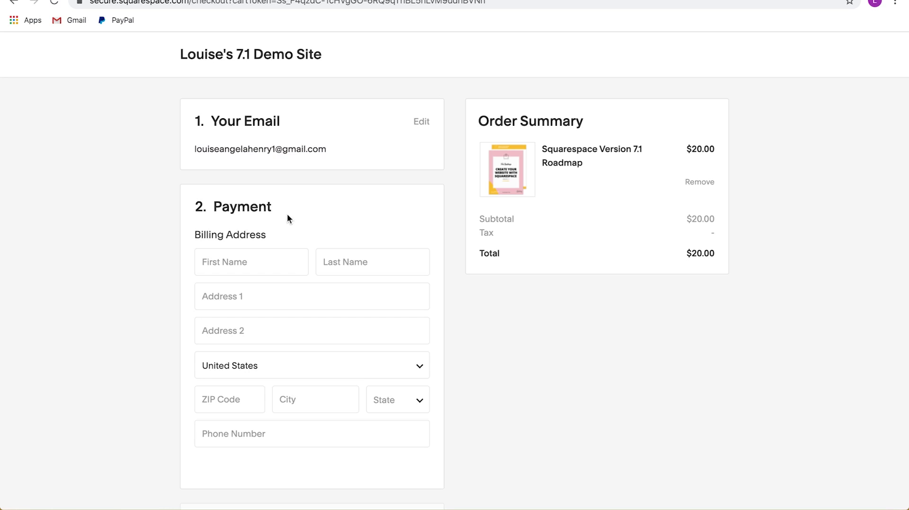
# - Fill in the customer's billing address and choose to pay with PayPal
pyautogui.scroll(-1, 291, 215)
pyautogui.click(270, 219)
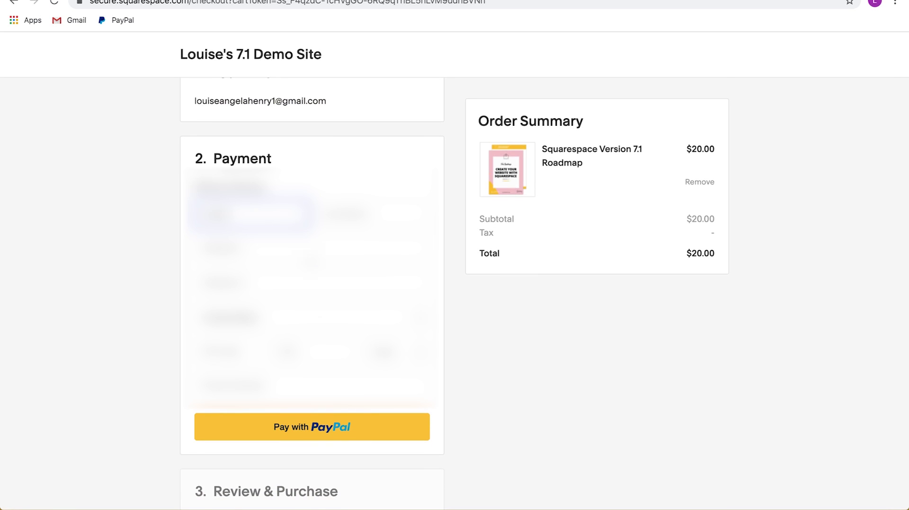
pyautogui.click(333, 440)
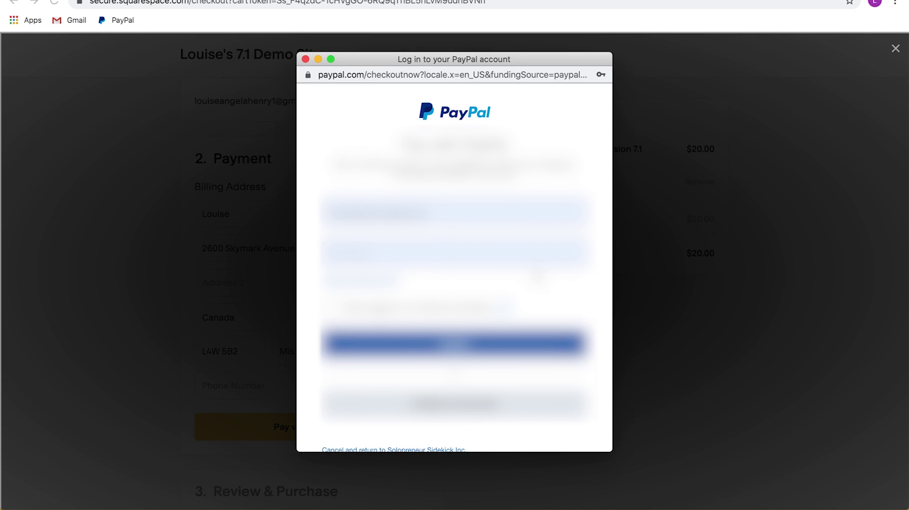
# - Review PayPal's credit or debit card payment form, from the card fields down to the optional account creation choice
pyautogui.scroll(-1, 455, 265)
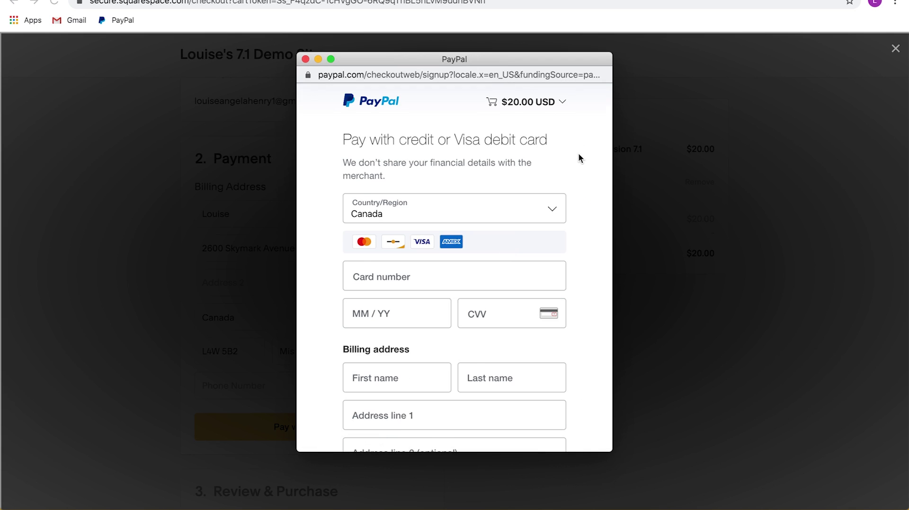
pyautogui.scroll(-2, 579, 158)
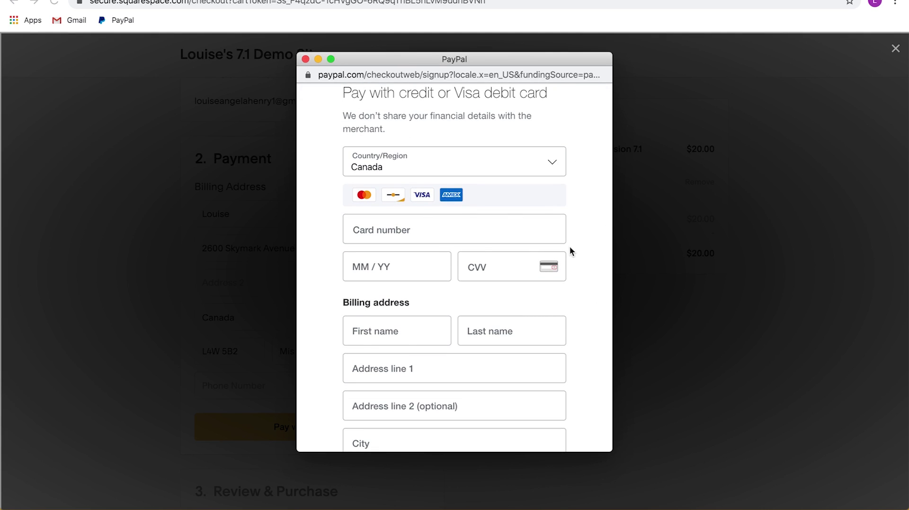
pyautogui.scroll(-10, 572, 237)
pyautogui.scroll(-5, 573, 241)
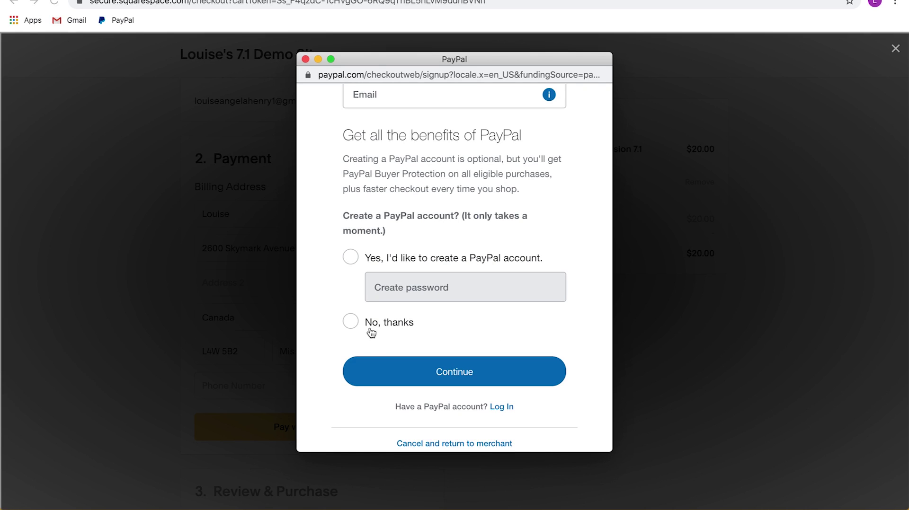
pyautogui.scroll(15, 587, 225)
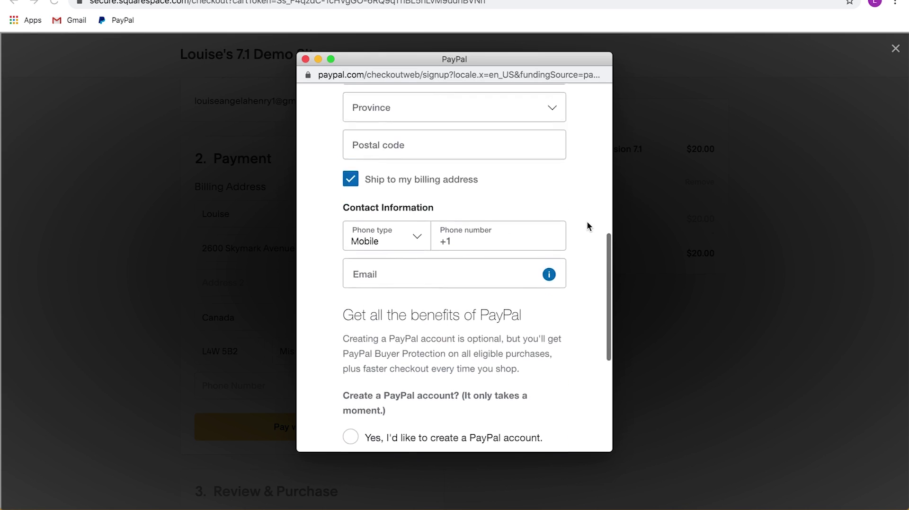
pyautogui.scroll(2, 587, 225)
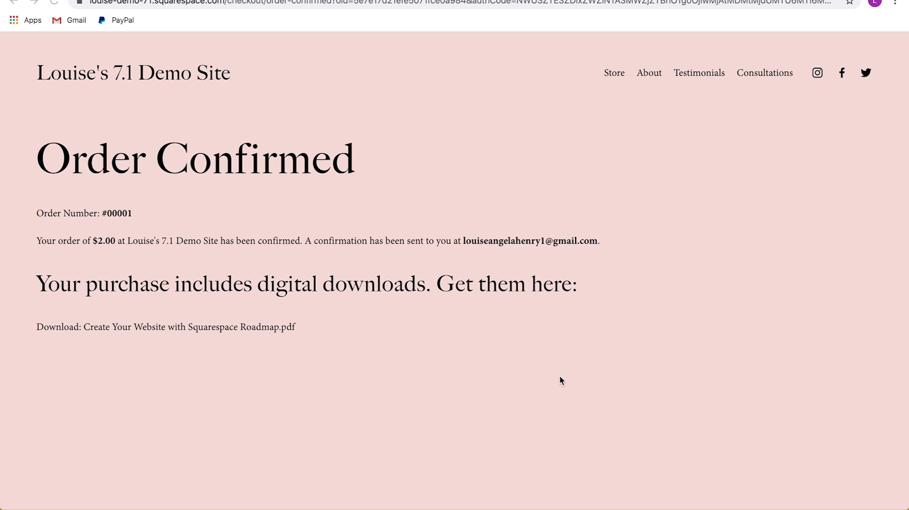
# - Download the roadmap PDF from the order confirmation page and look through the file
pyautogui.click(151, 328)
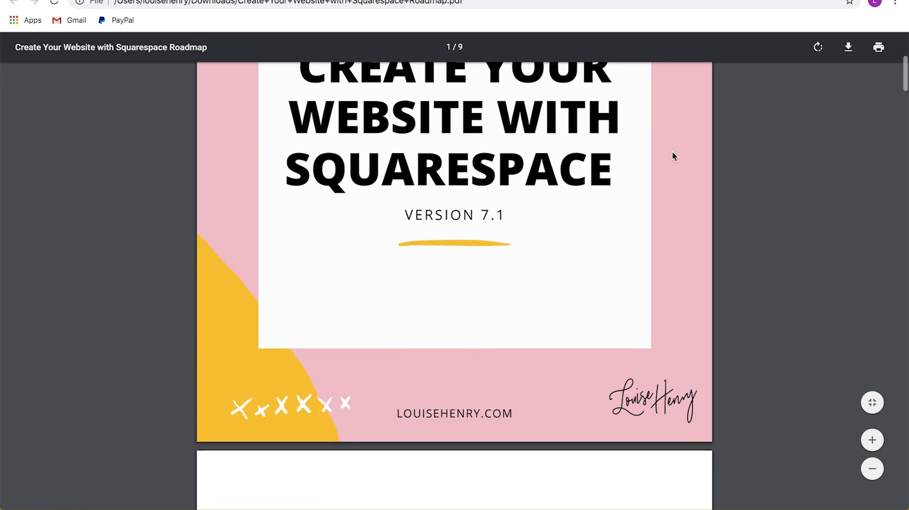
pyautogui.scroll(10, 672, 152)
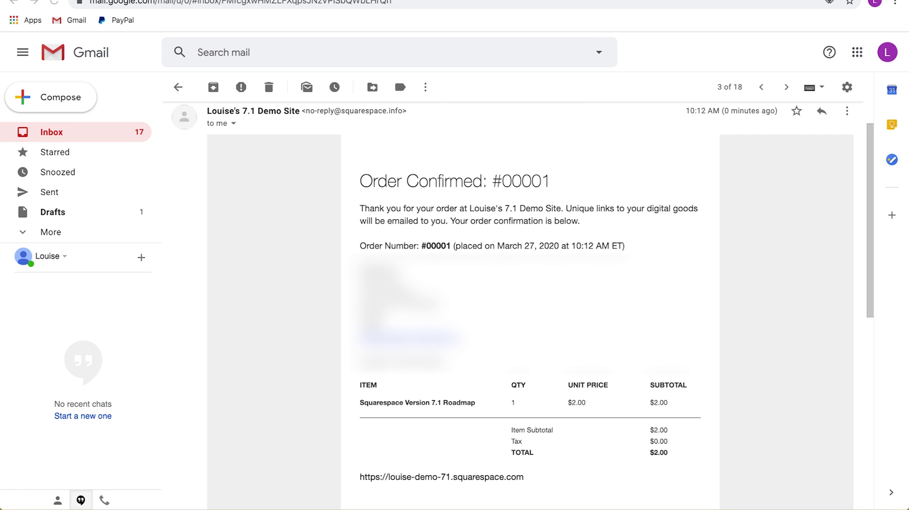
# - Open the PDF link in the customer's digital downloads email and review the store owner's new order email
pyautogui.press('k')
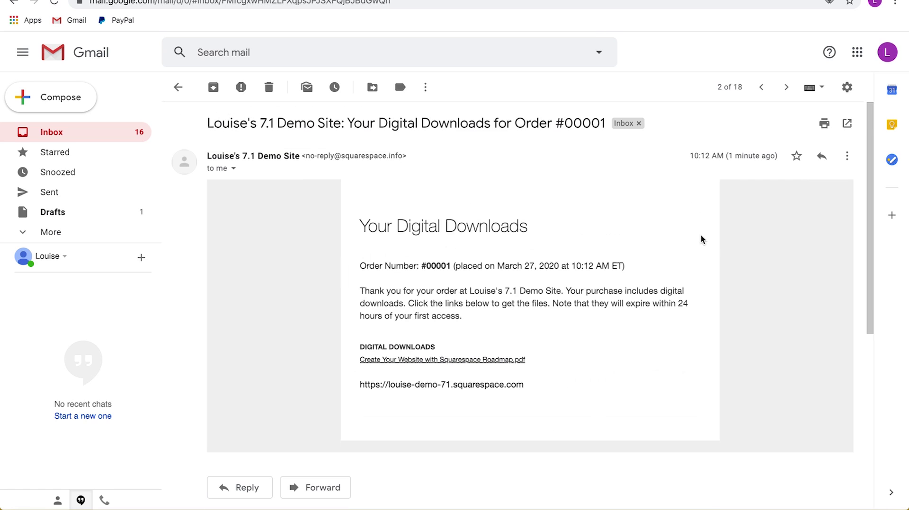
pyautogui.click(447, 361)
pyautogui.click(447, 361)
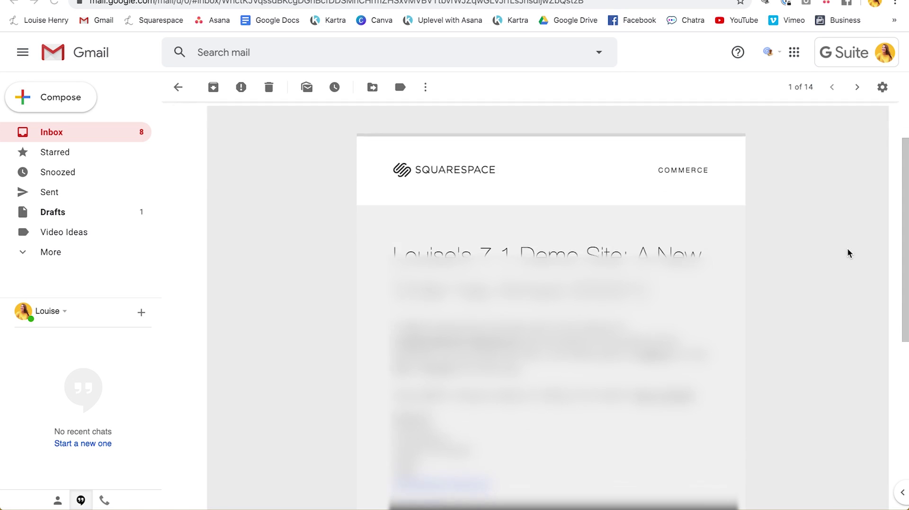
pyautogui.scroll(-2, 848, 252)
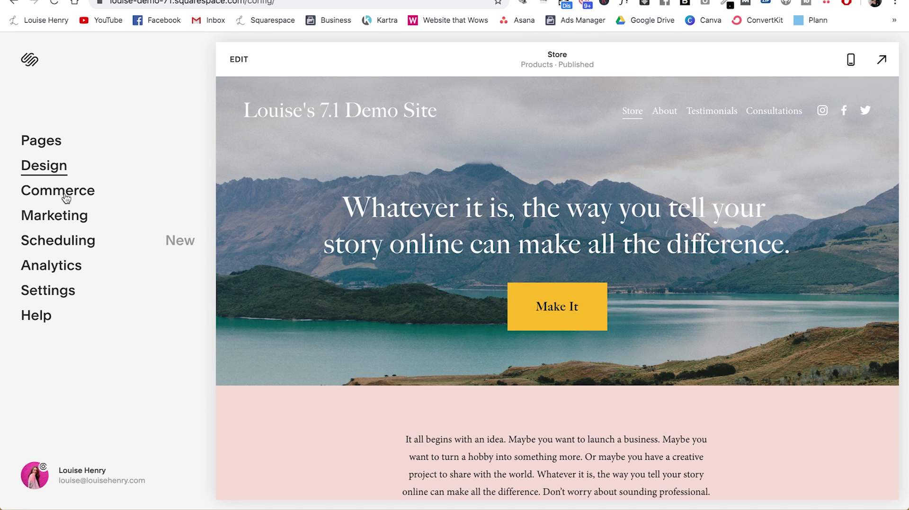
# - Open the Order Confirmed email template under the order emails in the Commerce customer notifications
pyautogui.click(66, 198)
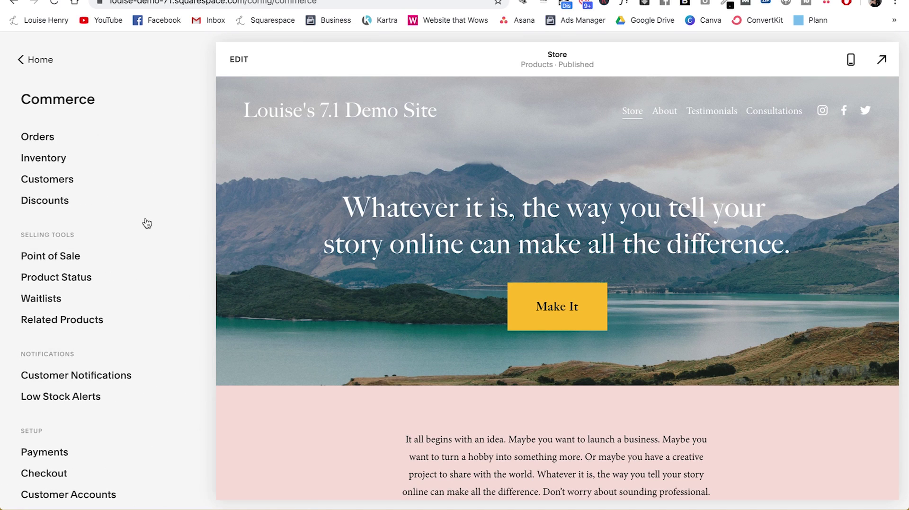
pyautogui.scroll(-2, 156, 234)
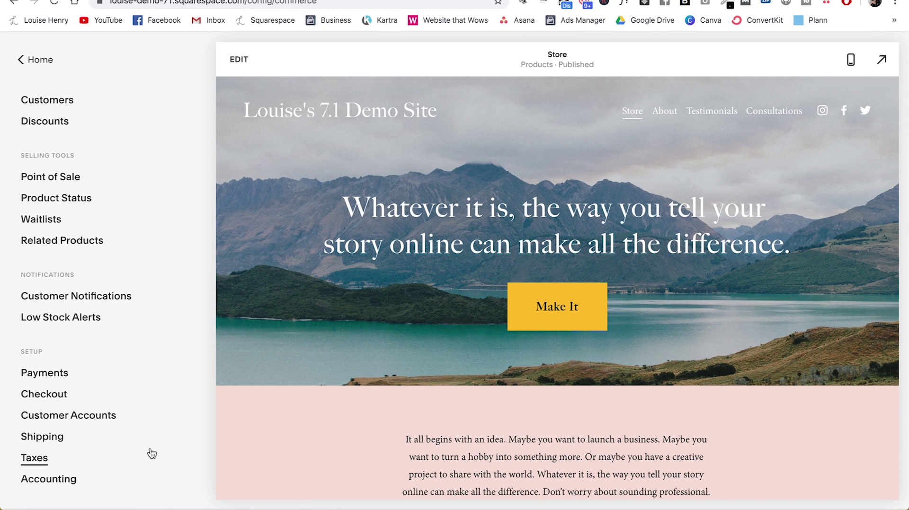
pyautogui.click(98, 299)
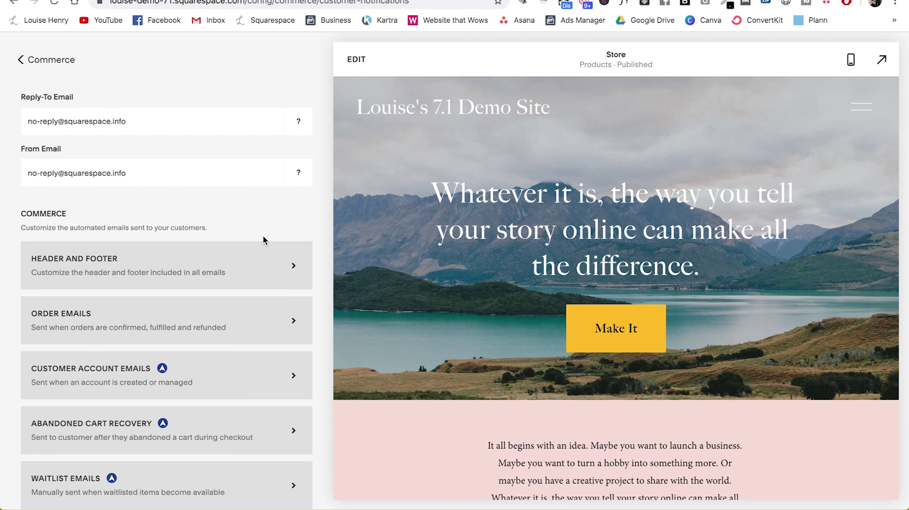
pyautogui.scroll(-1, 262, 240)
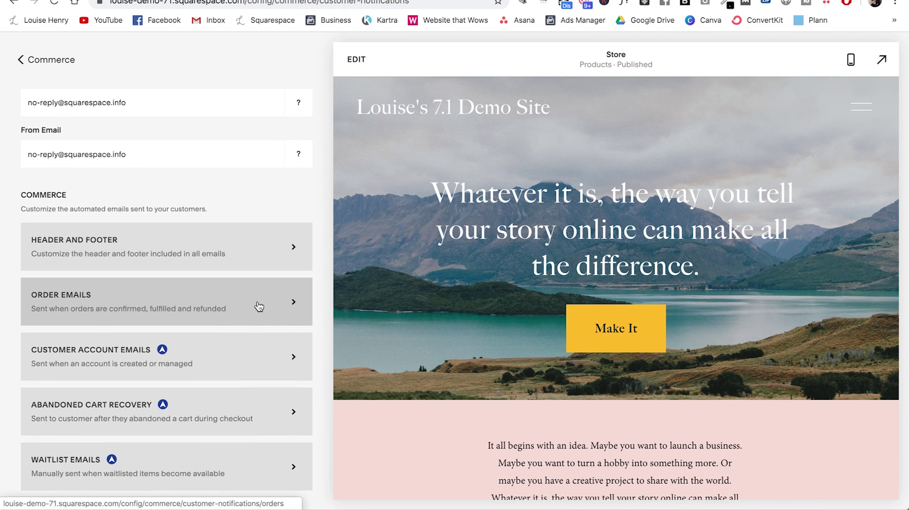
pyautogui.click(259, 307)
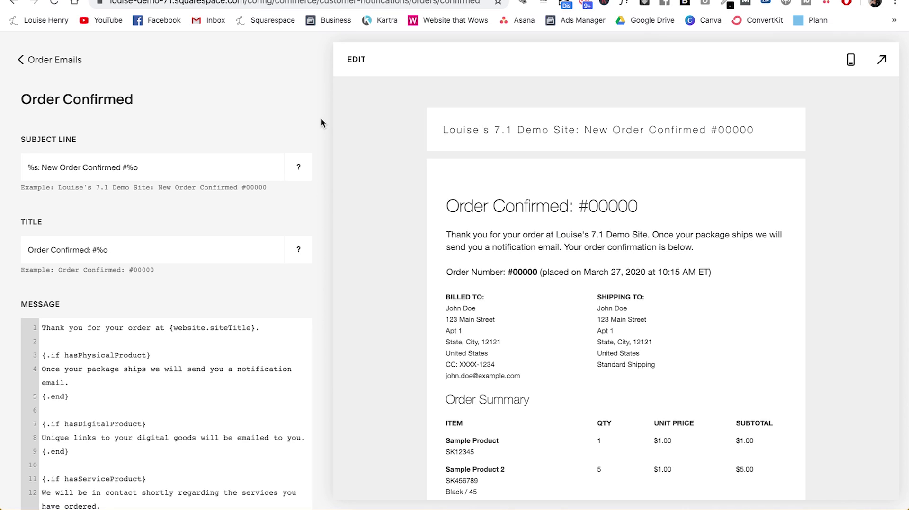